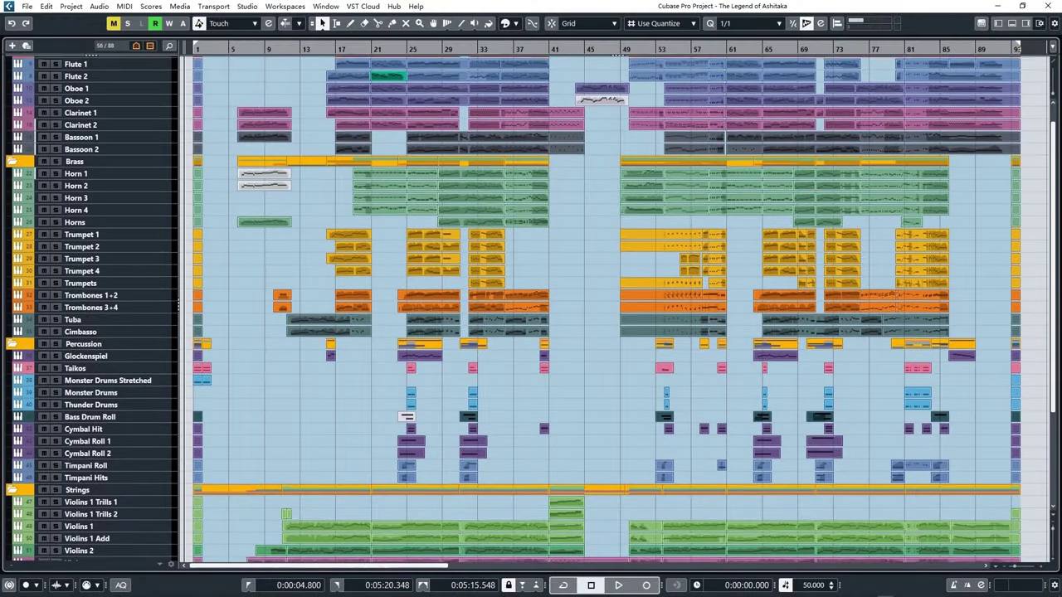
Step: Look through the arrangement's brass, percussion and string tracks down to the harp tracks
scroll(606, 309, "down", 3)
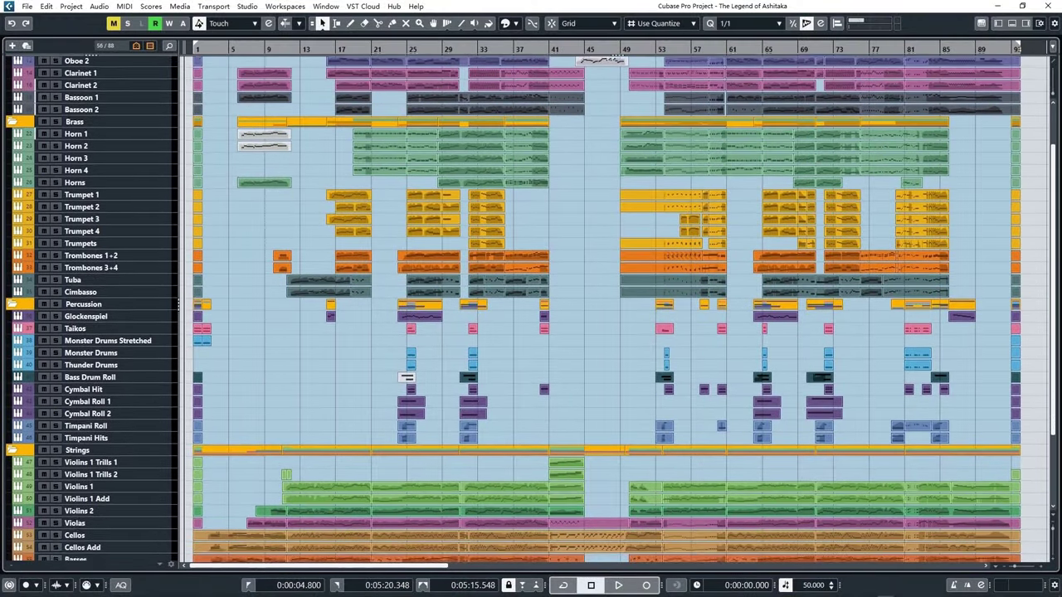
scroll(606, 309, "down", 3)
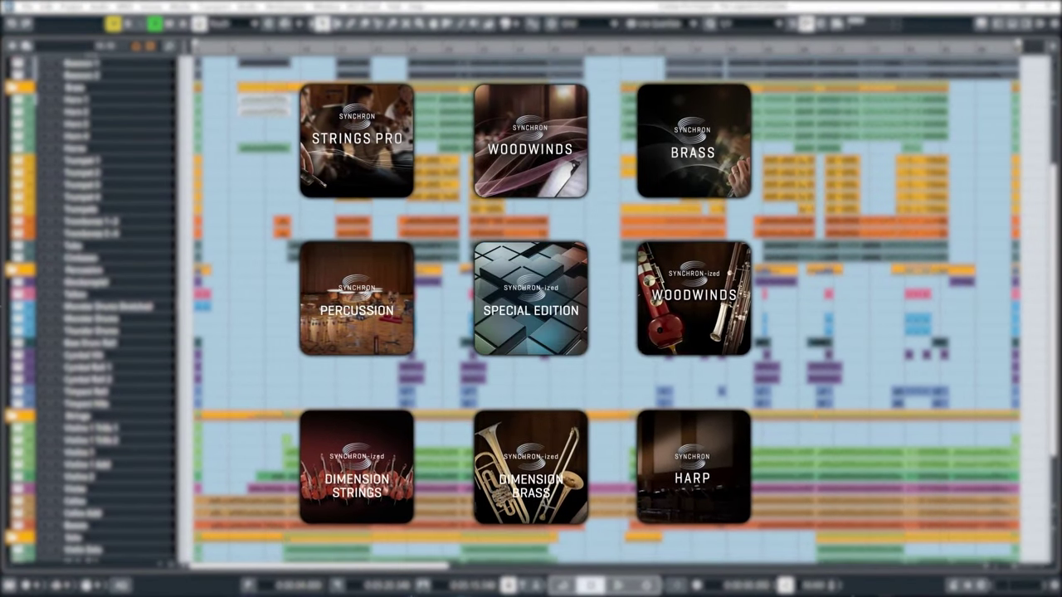
scroll(606, 309, "down", 3)
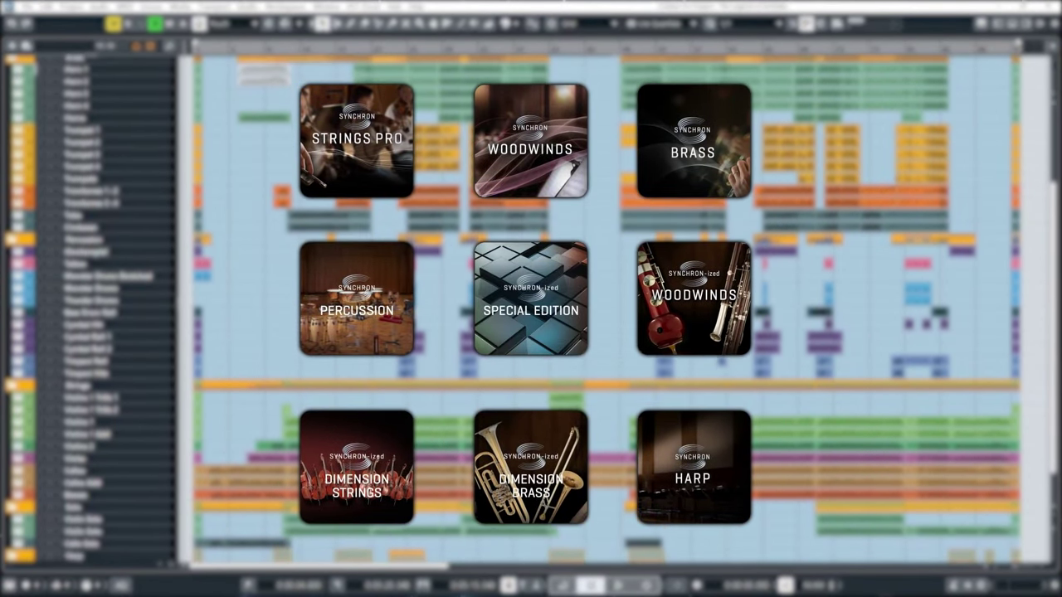
scroll(606, 310, "down", 2)
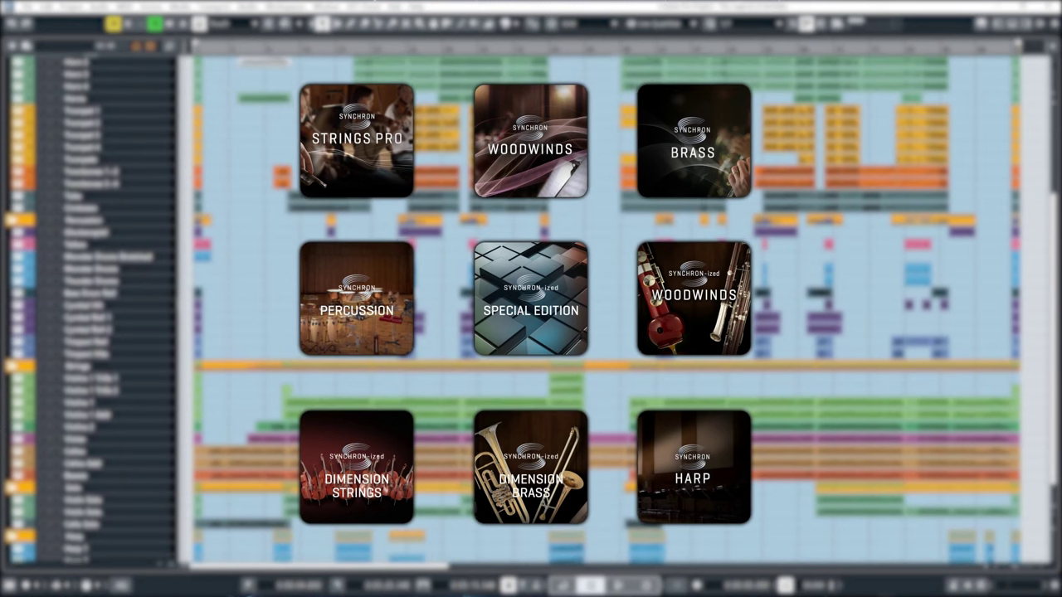
scroll(605, 309, "down", 1)
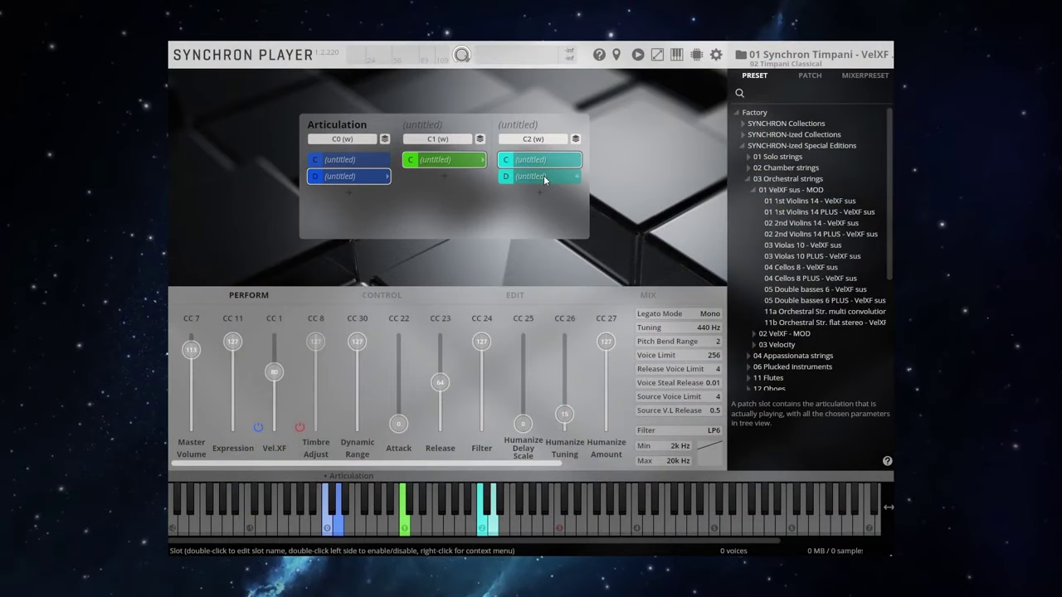
Step: Load the 01 1st Violins 14 PLUS - VelXF sus preset and add a copy of the Detache slot named Detache L
double_click(833, 217)
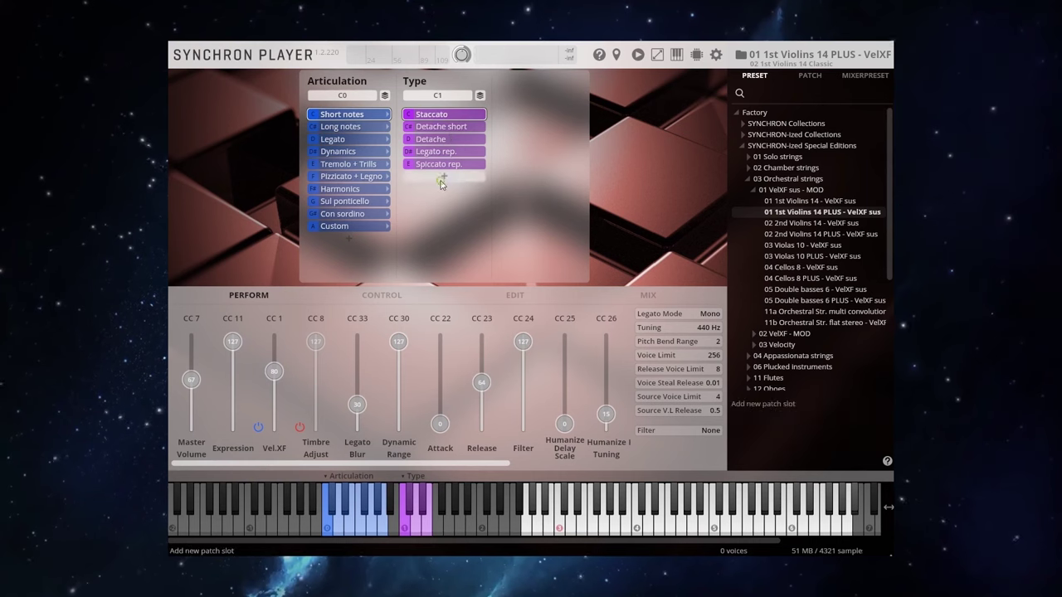
right_click(442, 139)
left_click(461, 147)
right_click(447, 150)
left_click(466, 170)
double_click(460, 152)
type("L")
key("Return")
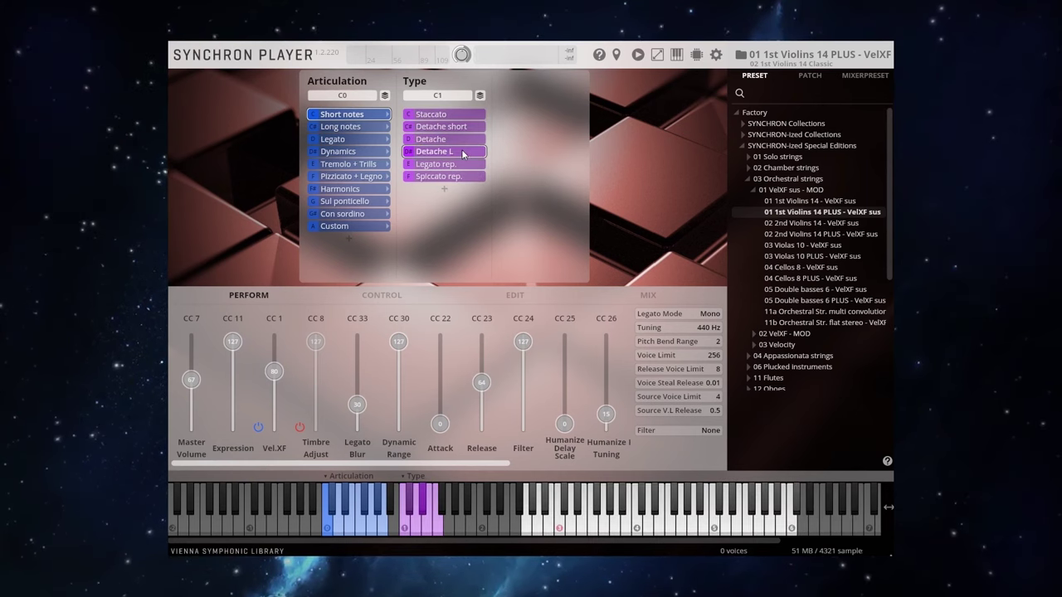
Step: Rename the Detache slot to Detache M and the Detache short slot to Detache S
double_click(459, 140)
type("M")
key("Return")
double_click(456, 127)
left_click_drag(453, 127, 499, 128)
type("S")
key("Return")
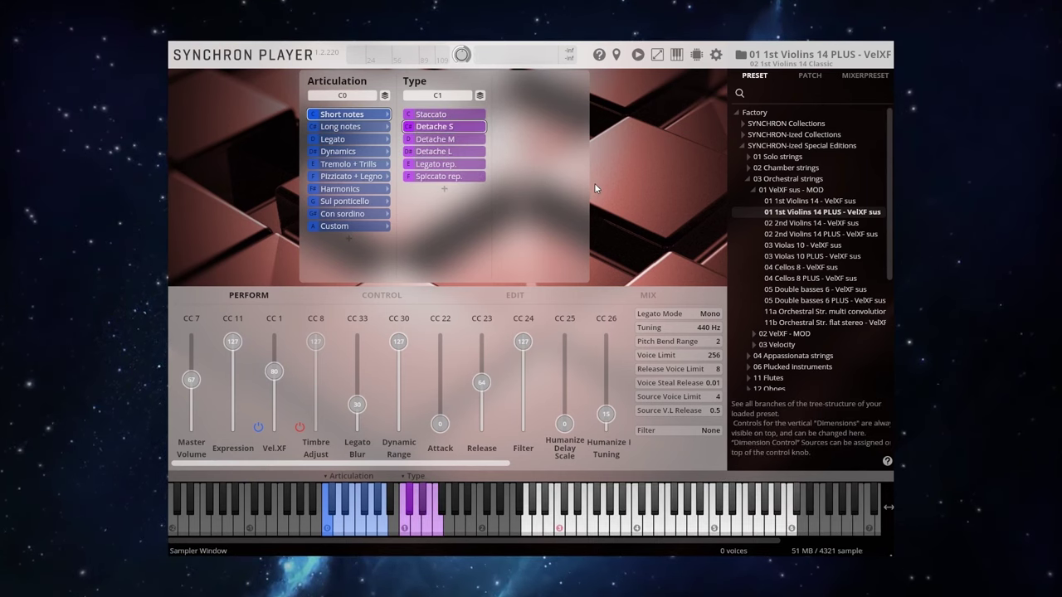
Step: Set the keyswitch start note to C8 for the Articulation dimension and C7 for the Type dimension
left_click(352, 98)
mouse_move(365, 142)
mouse_move(483, 280)
left_click(516, 280)
left_click(443, 97)
mouse_move(452, 142)
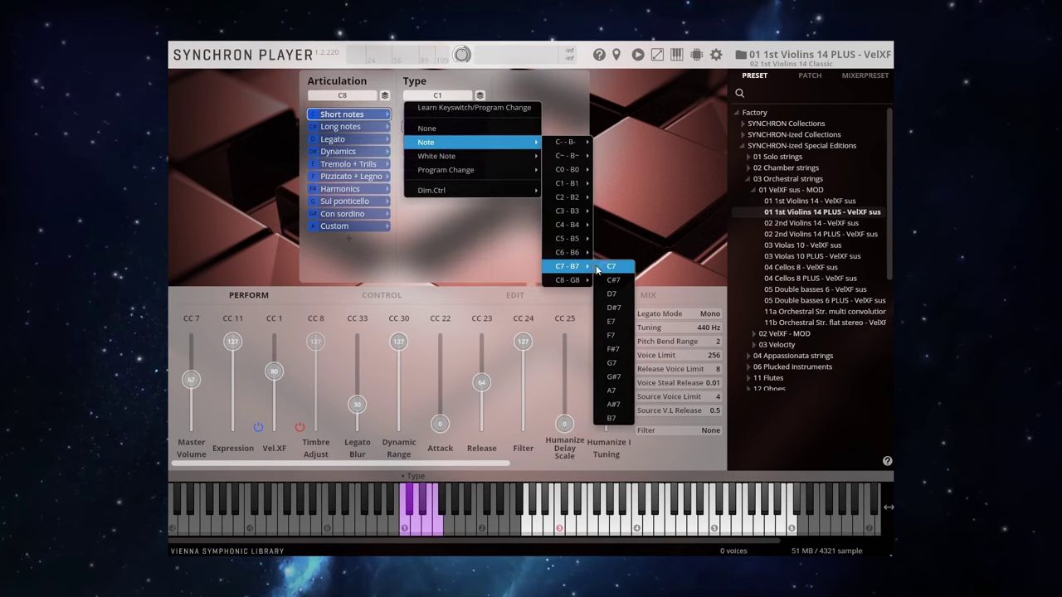
left_click(611, 266)
Step: Under the Legato articulation, branch the Legato type into a third dimension and paste a copied Portamento slot above its Legato slot
left_click(356, 139)
left_click(440, 117)
right_click(443, 127)
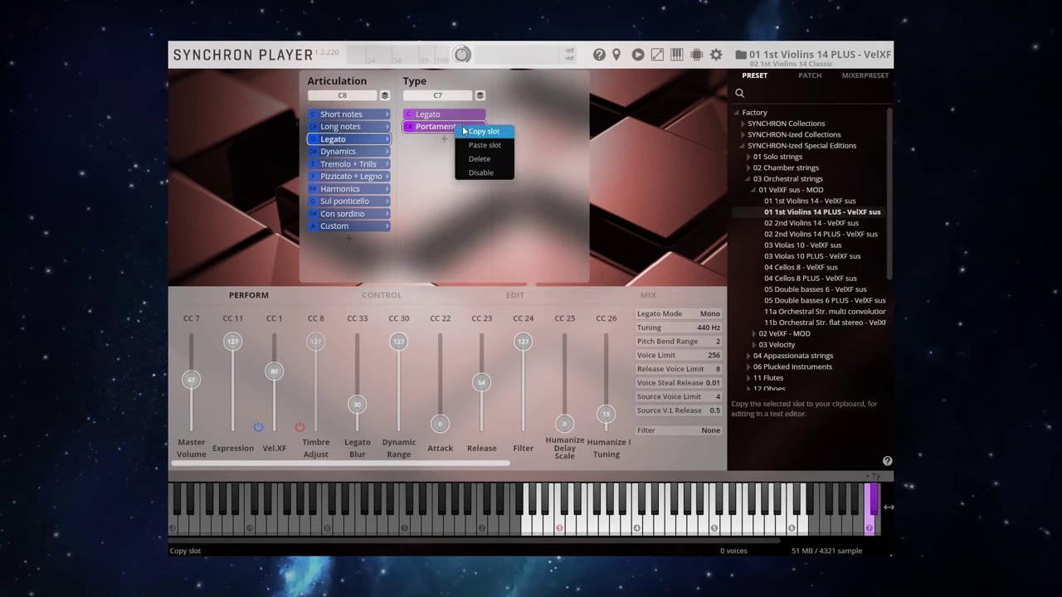
left_click(464, 131)
left_click(481, 115)
left_click(533, 96)
left_click(535, 128)
left_click(539, 127)
right_click(533, 127)
left_click(542, 138)
left_click_drag(535, 127, 531, 110)
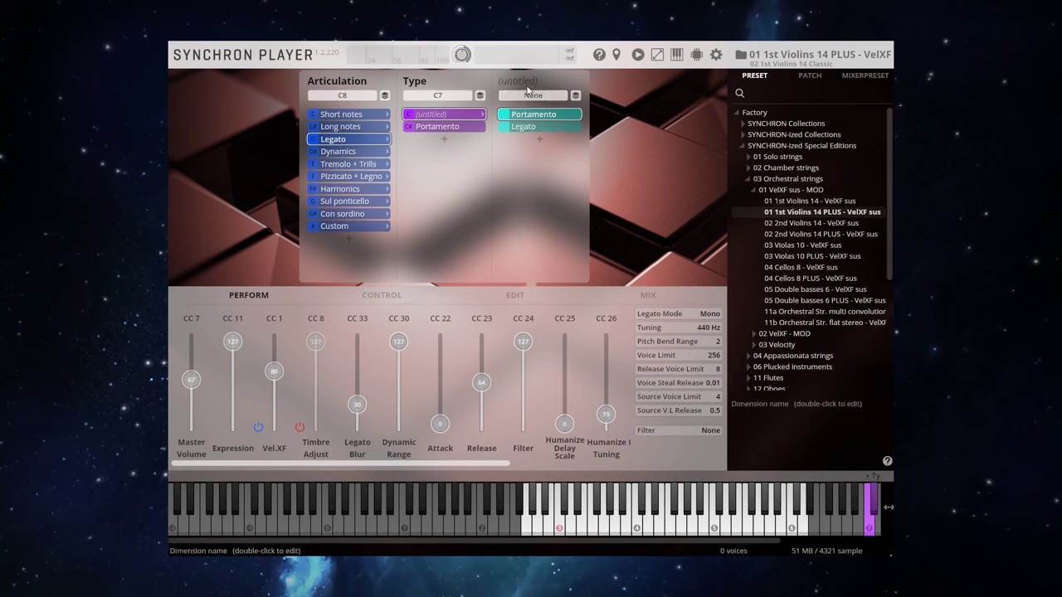
Step: Name the third dimension A-Vel and assign Dim.Ctrl/A to it with Velocity as the source
double_click(528, 83)
type("A-Vel")
left_click(533, 95)
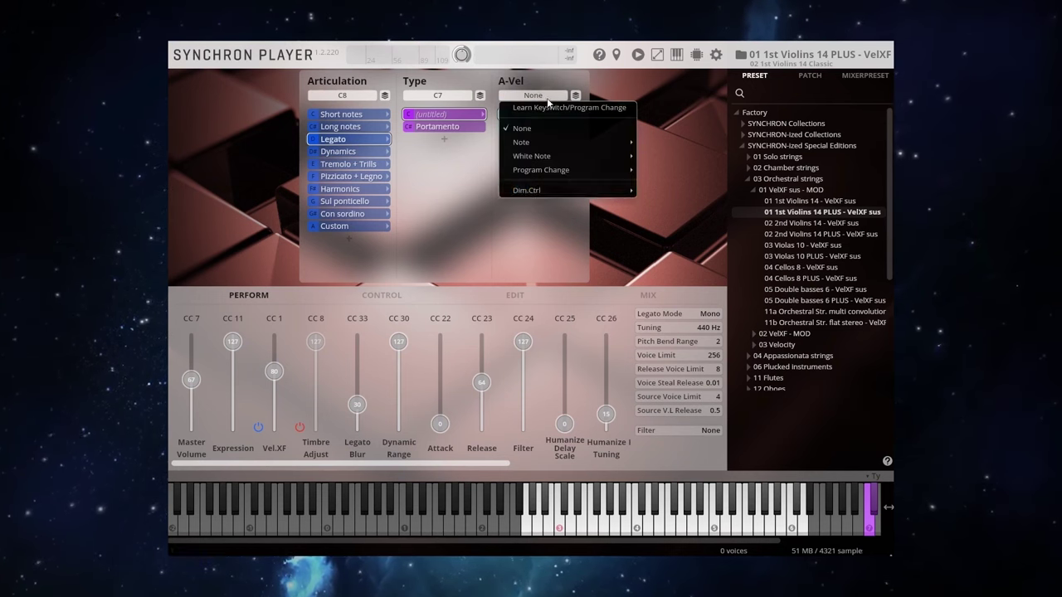
left_click(572, 190)
left_click(549, 294)
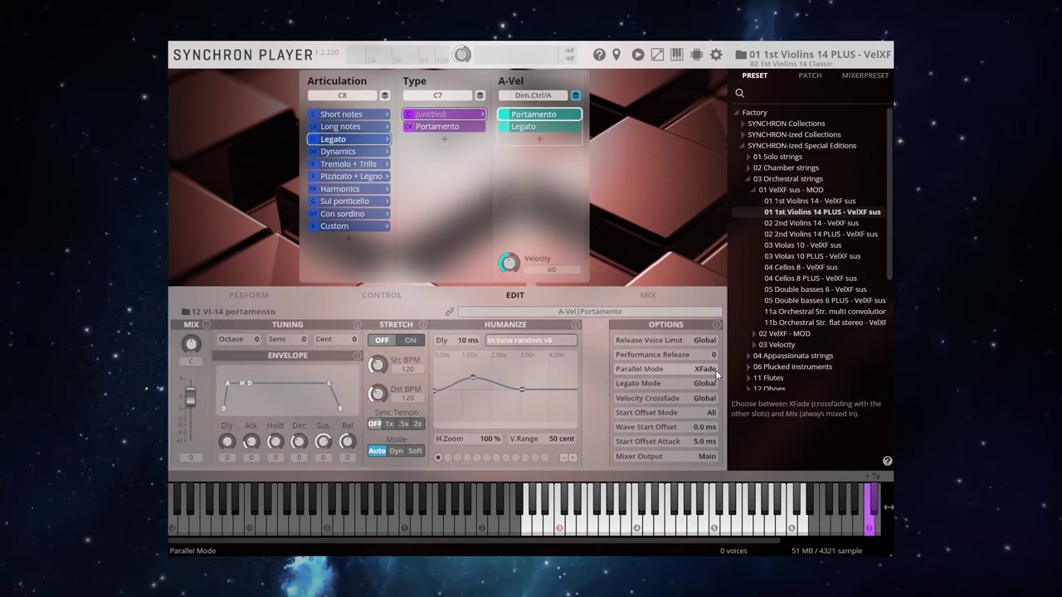
left_click(556, 126)
left_click(431, 114)
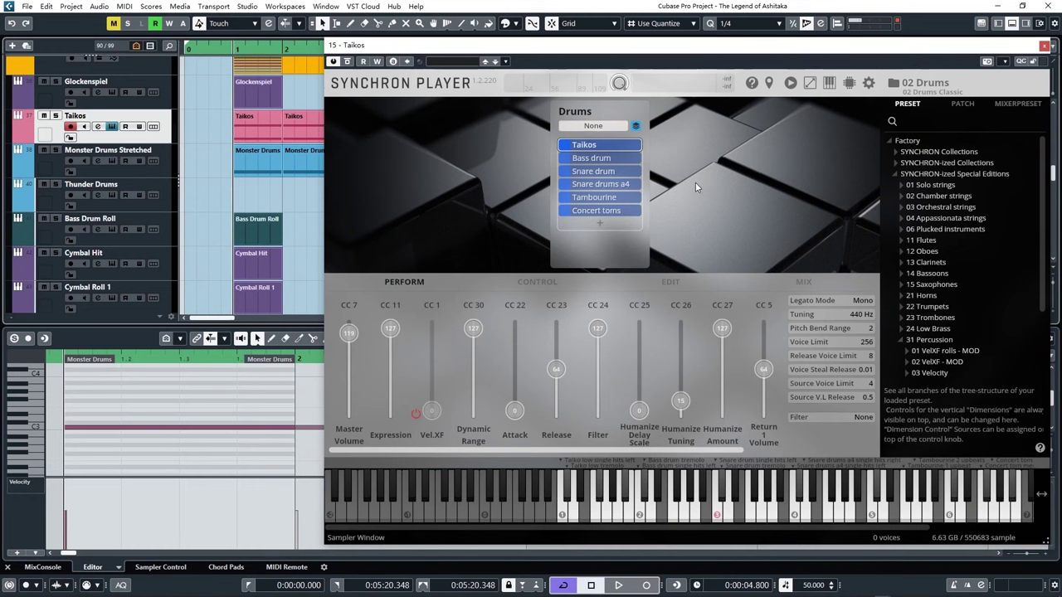
Step: Turn on time-stretching for the Taikos slot in the Drums instrument
left_click(670, 282)
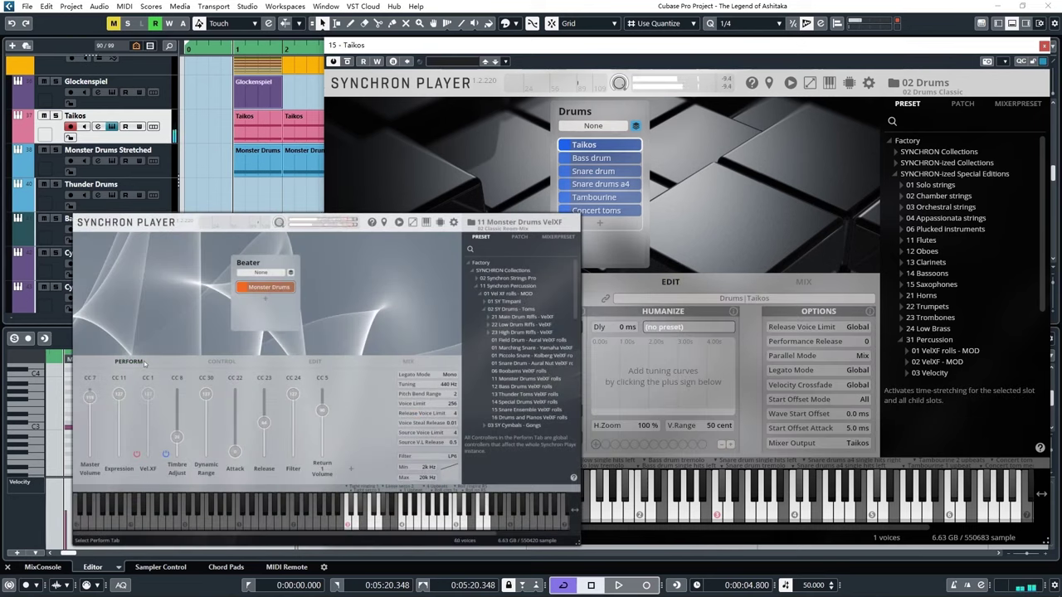
left_click(567, 328)
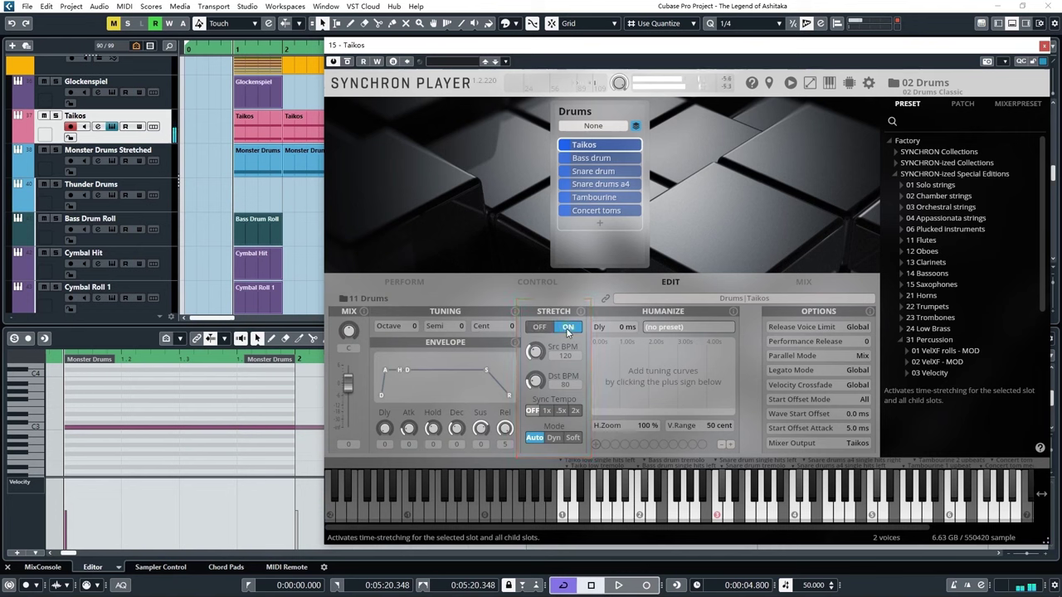
Step: Select the Monster Drums Stretched track and play its passage for comparison
key("Down")
left_click(423, 282)
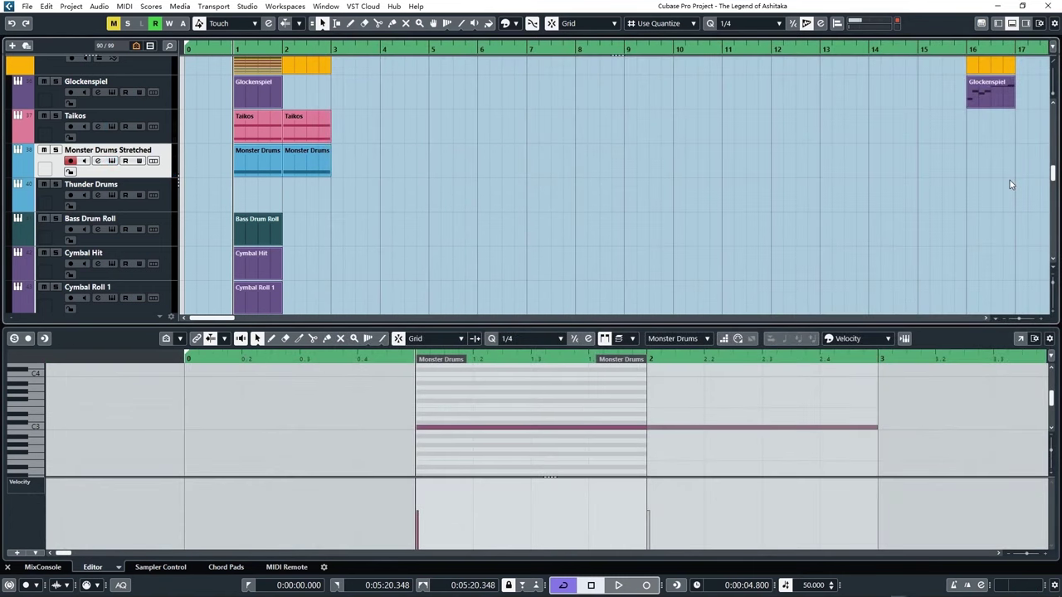
key("space")
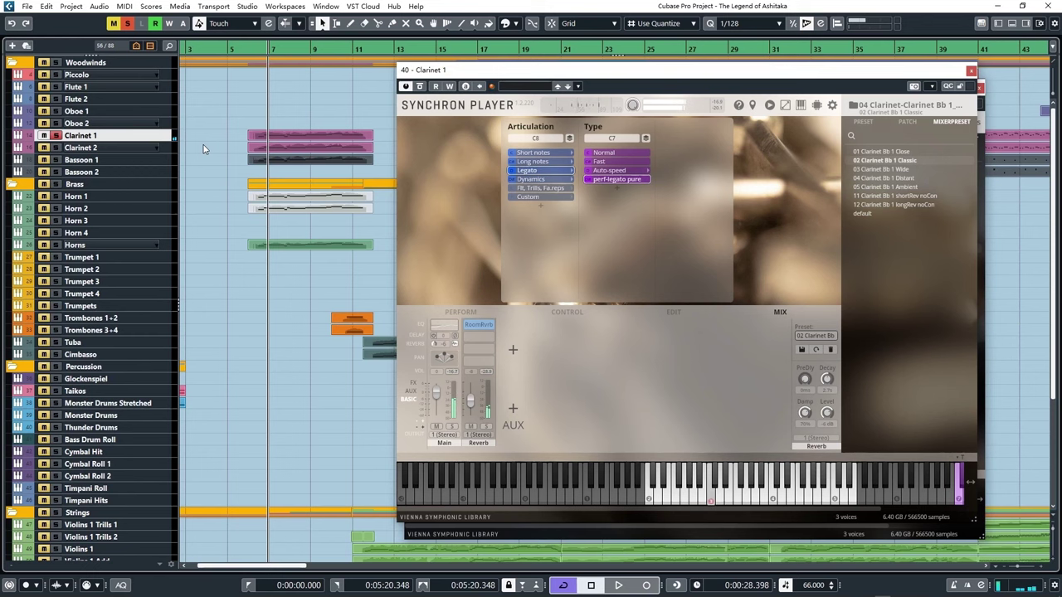
Step: Solo Clarinet 1, Clarinet 2 and Bassoon 1 together and play them from about bar 6
left_click(120, 147)
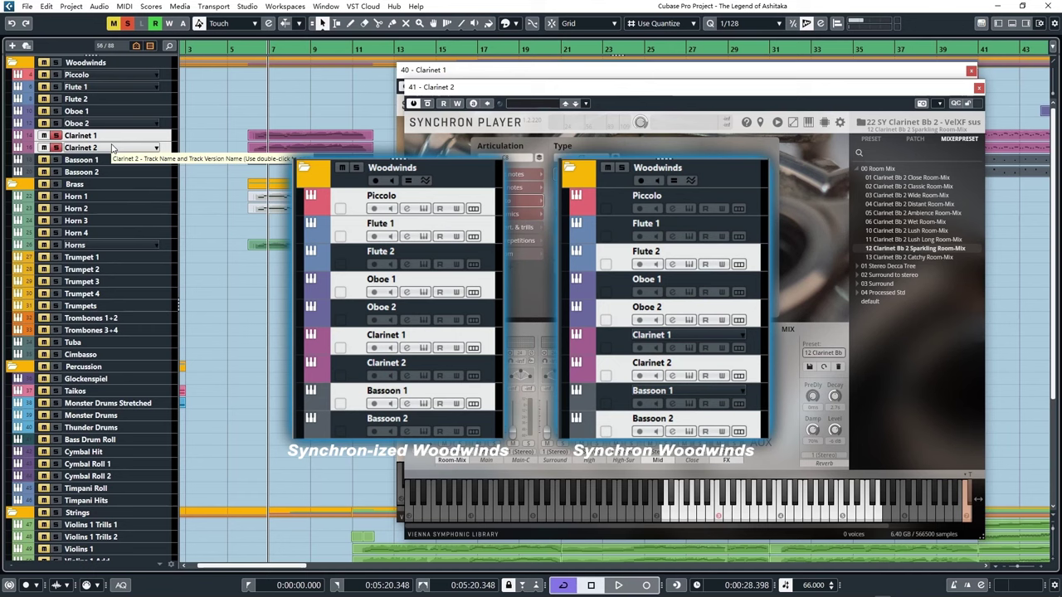
left_click(122, 158, "shift")
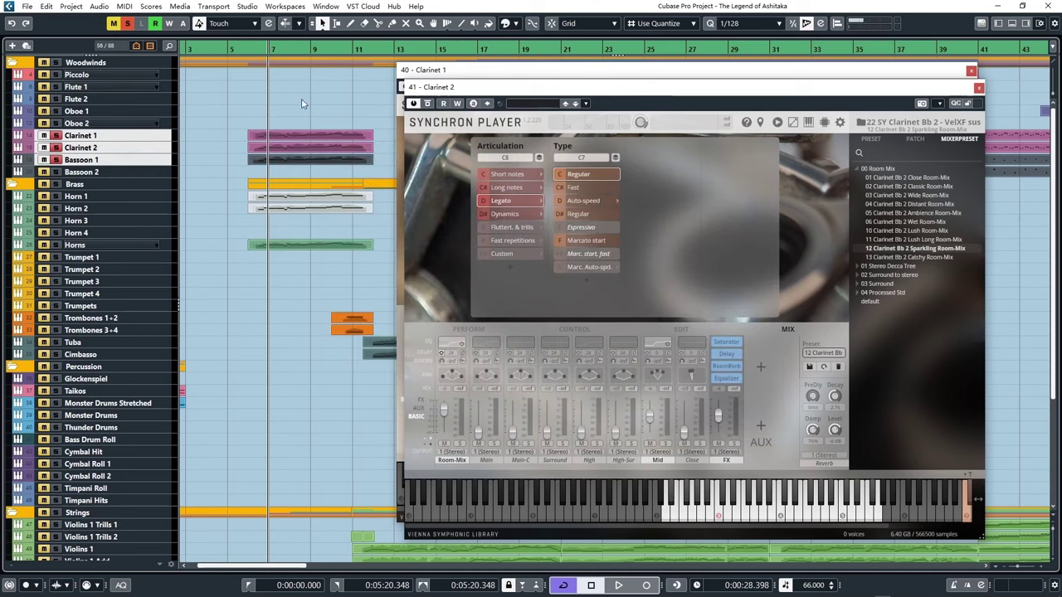
left_click(254, 49)
key("space")
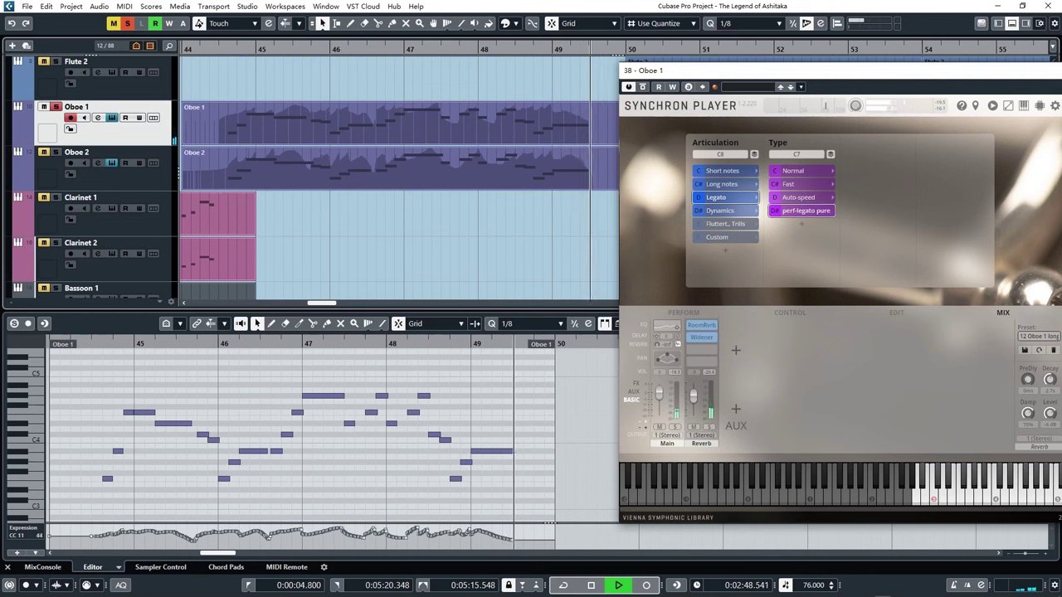
Step: Stop the Oboe 1 playback and listen to the same passage on the Oboe 2 track
key("space")
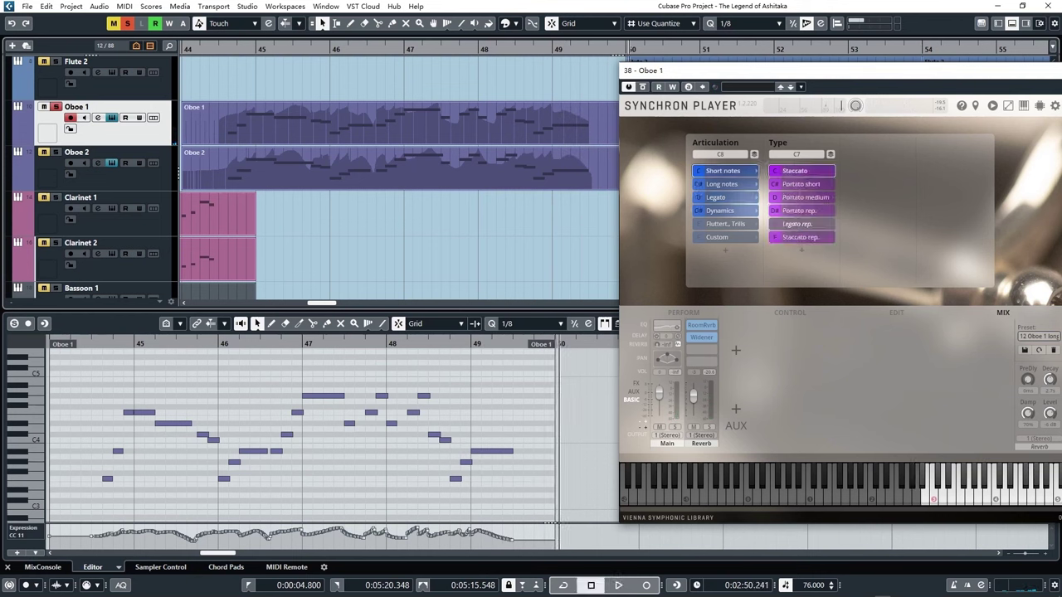
key("Down")
key("space")
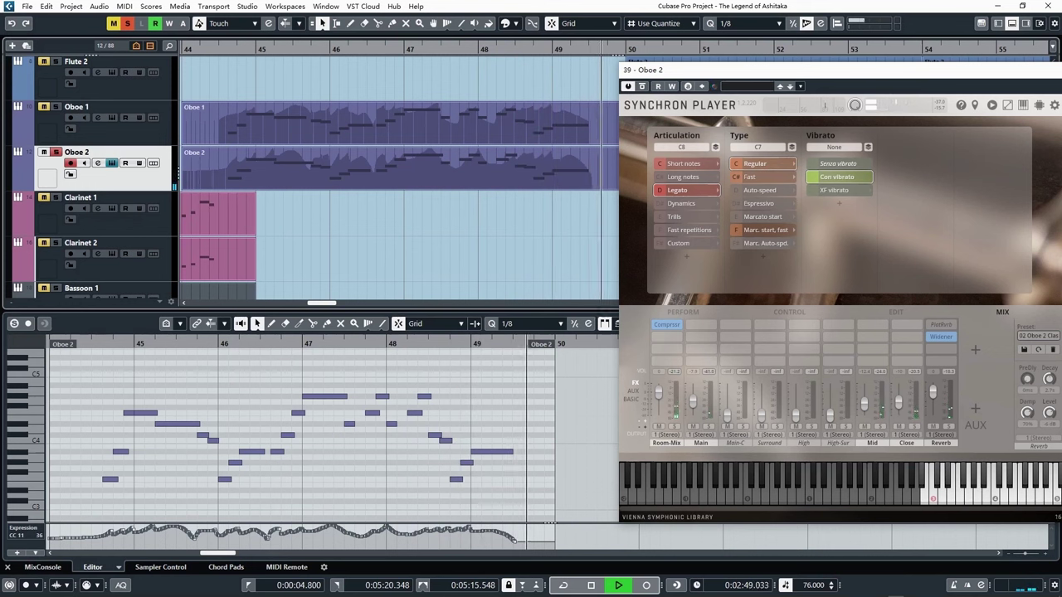
key("space")
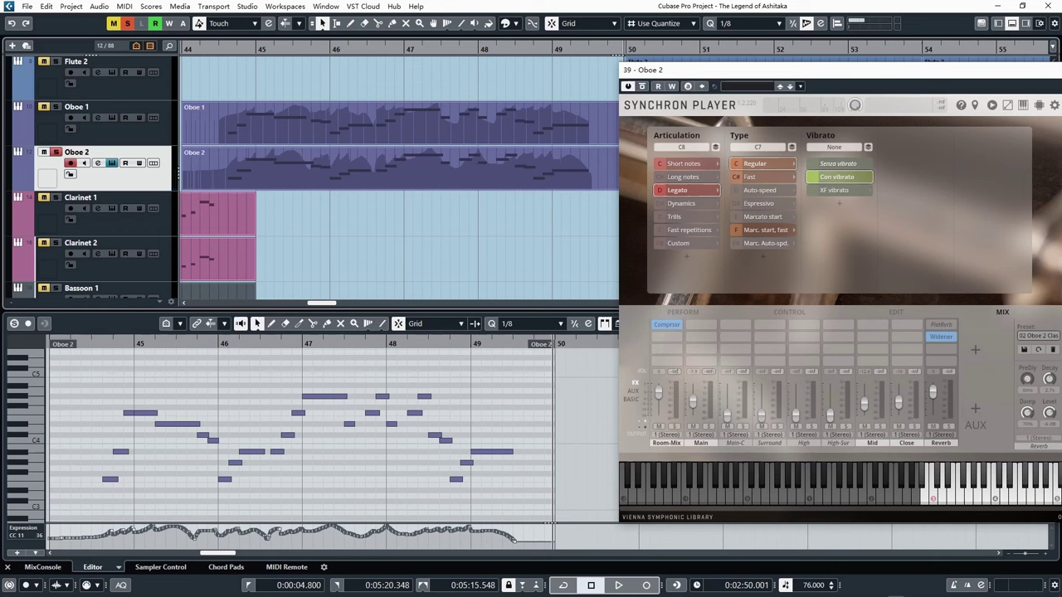
Step: Mute the Oboe 2 part ending near bar 49 and select the Oboe 1 part above it
left_click(399, 169)
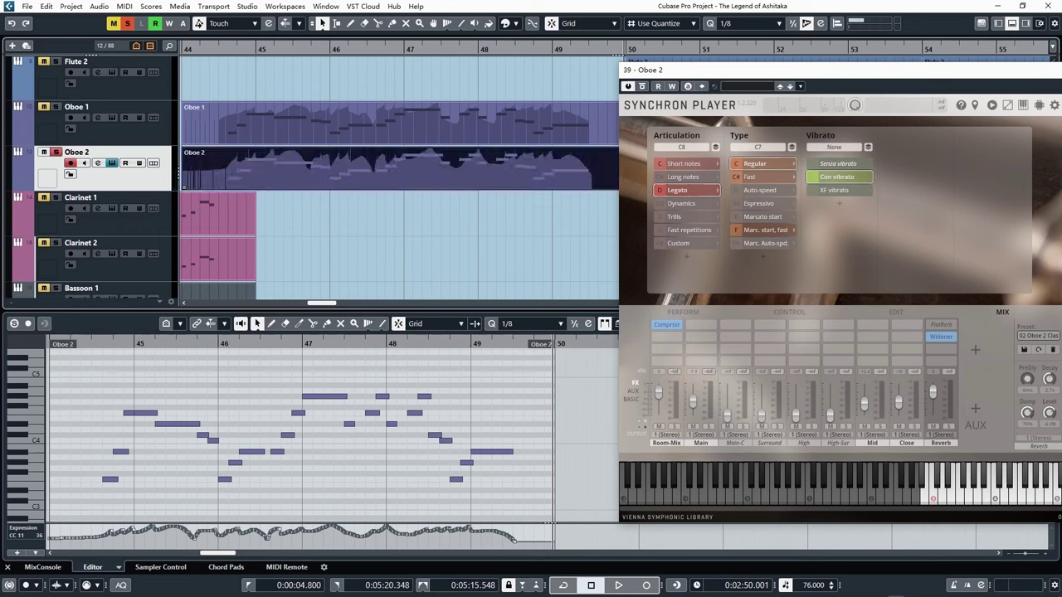
key("shift+m")
left_click(398, 124)
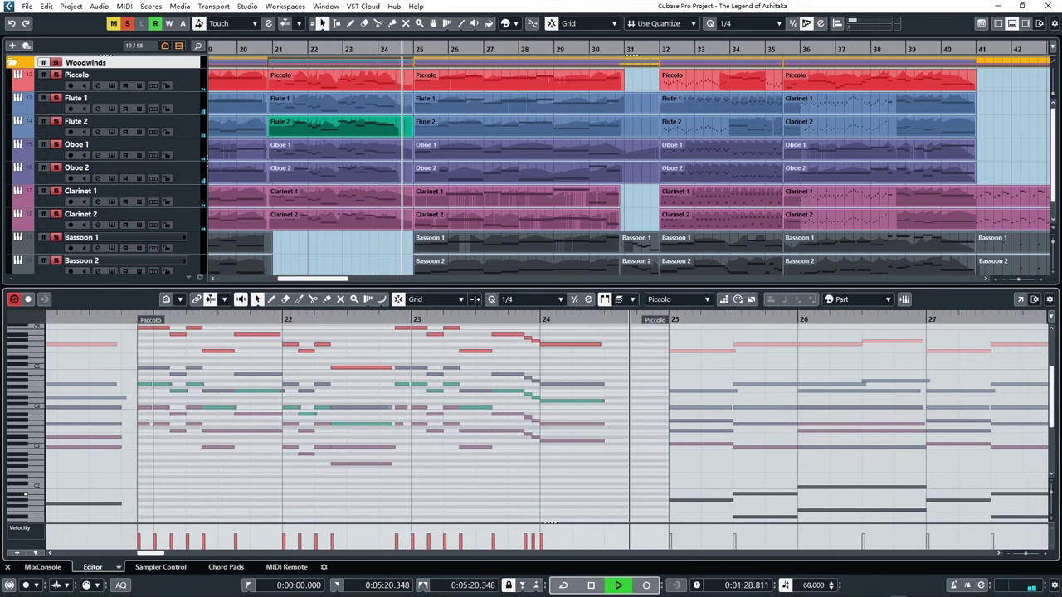
Step: Listen to the soloed Woodwinds group and the soloed Violins 1 passage
key("space")
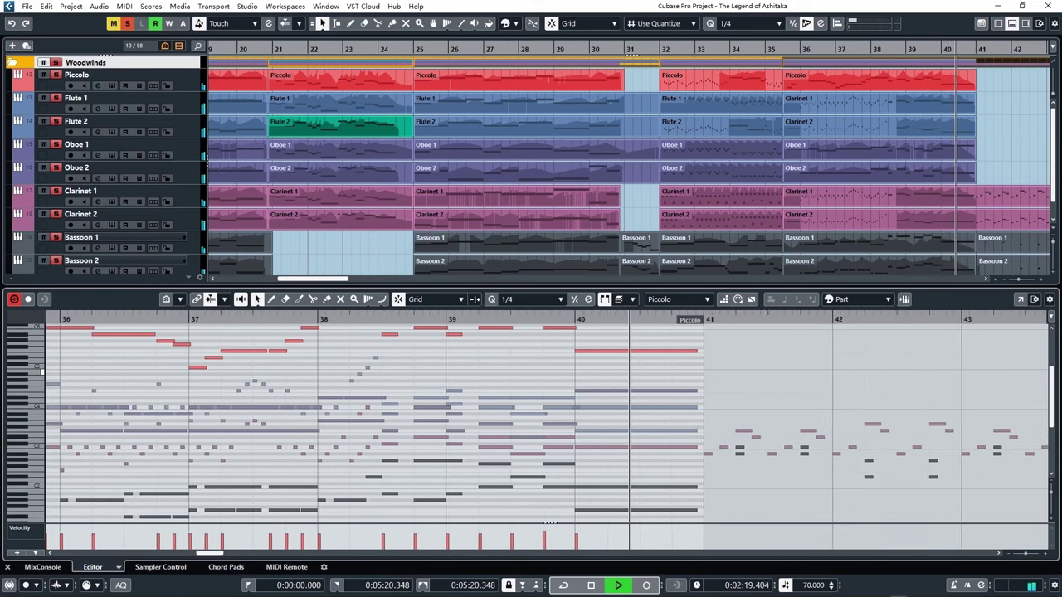
key("space")
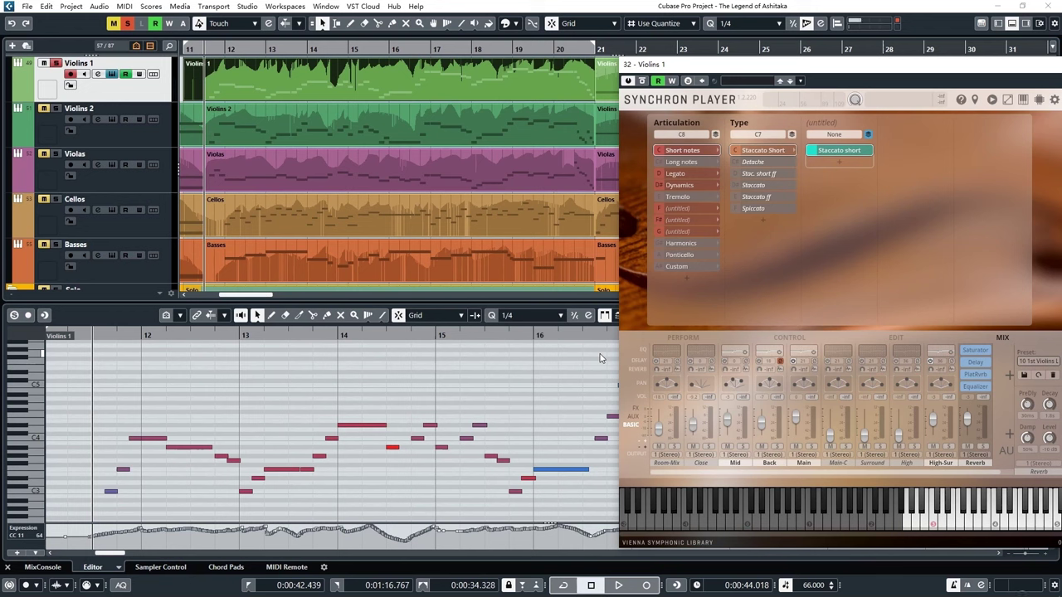
key("space")
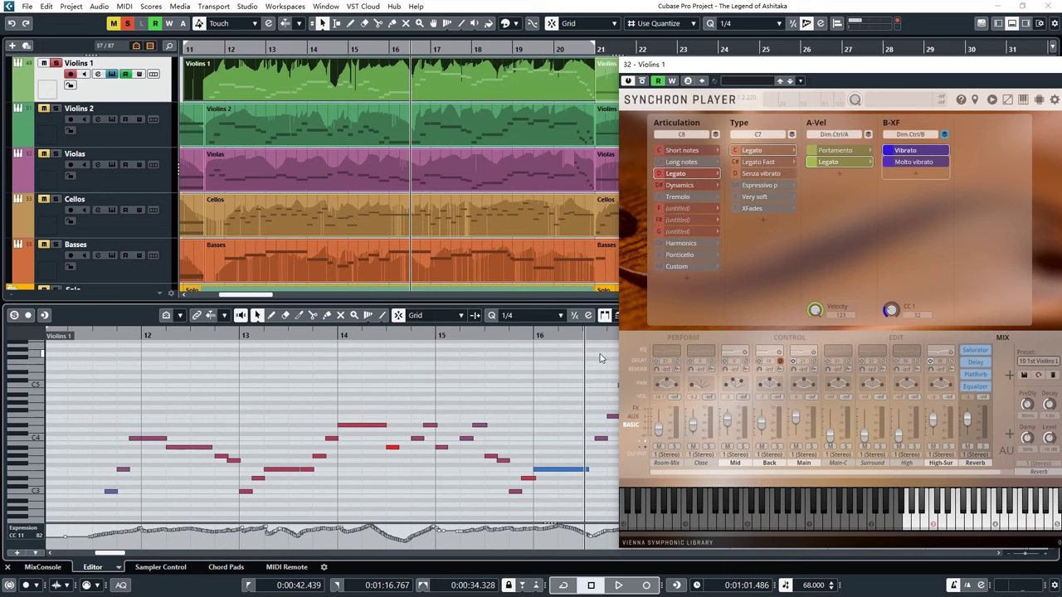
Step: Disable all slots of the Violins 1 instrument and enable them all again
left_click_drag(737, 72, 405, 73)
right_click(503, 228)
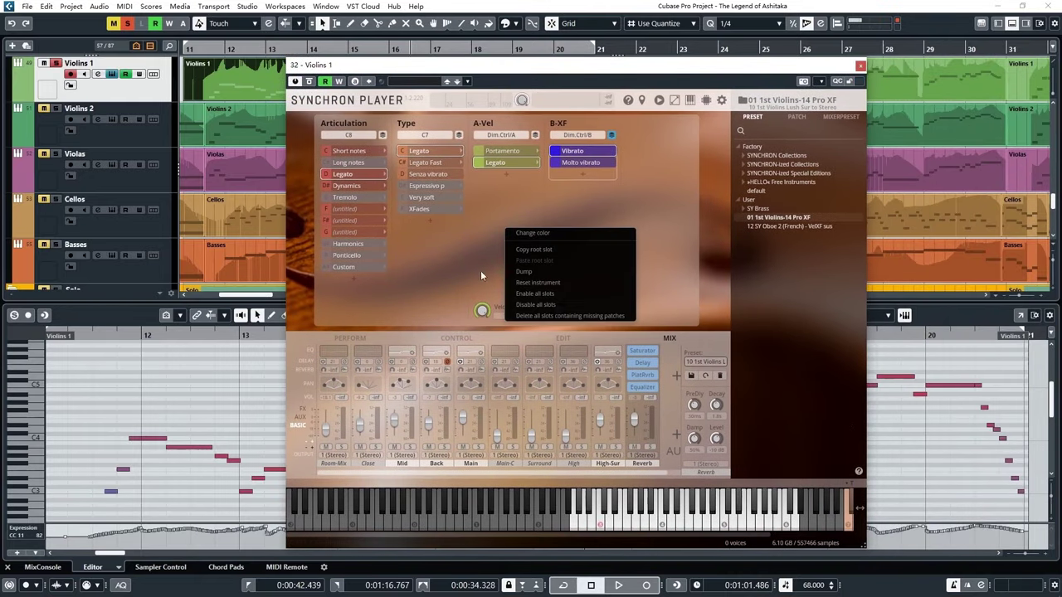
left_click(524, 305)
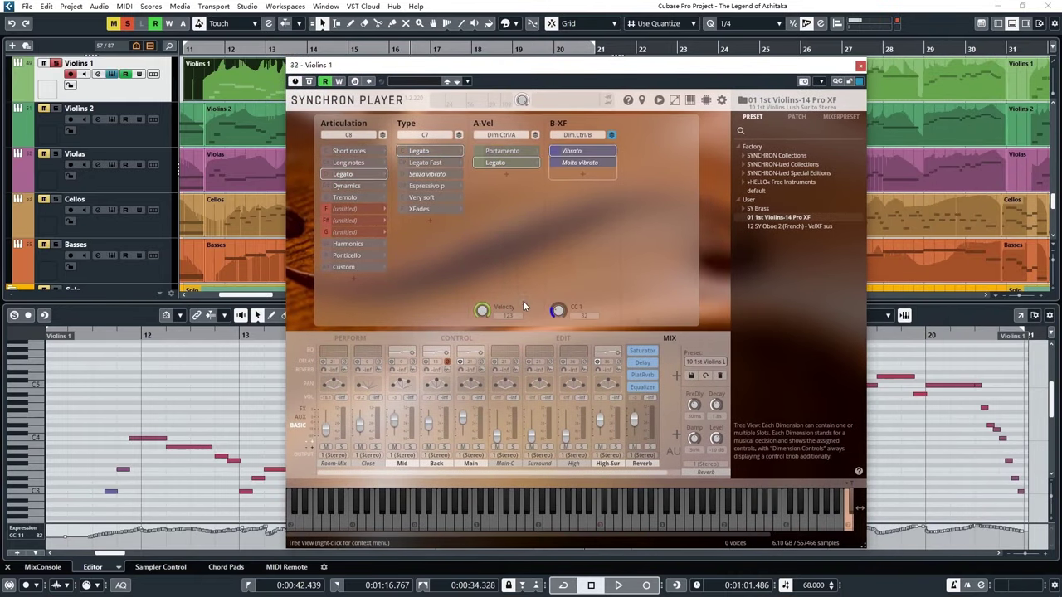
right_click(512, 217)
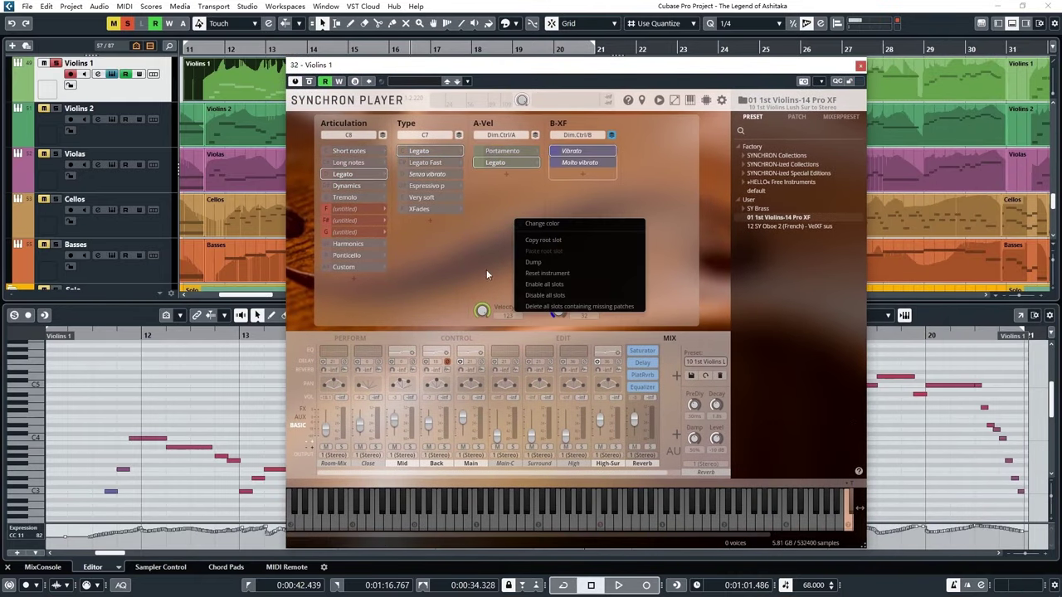
left_click(531, 286)
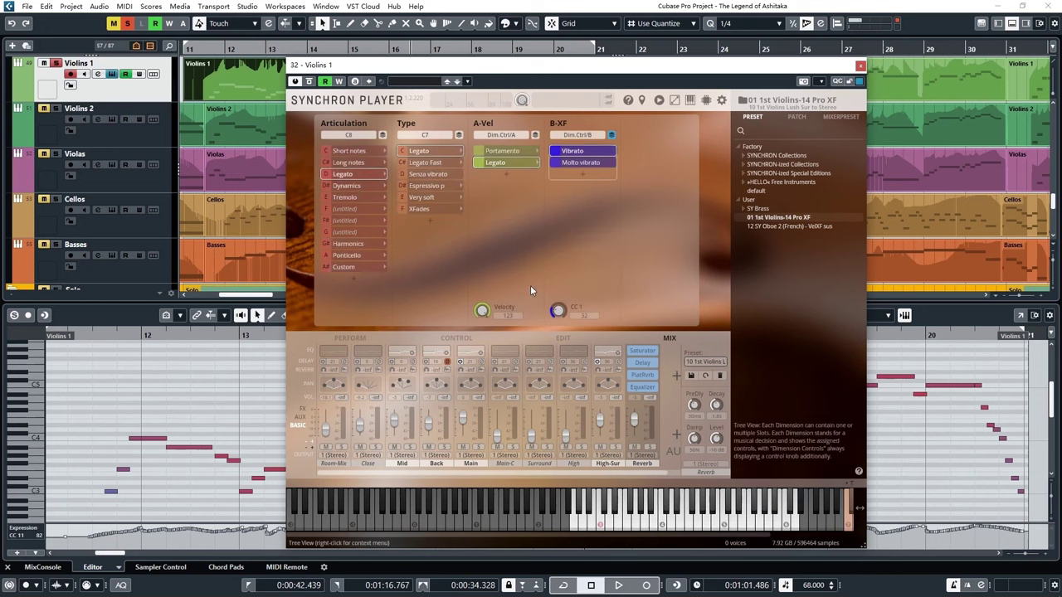
Step: Disable all slots of the Violins 1 instrument to unload their samples
right_click(517, 238)
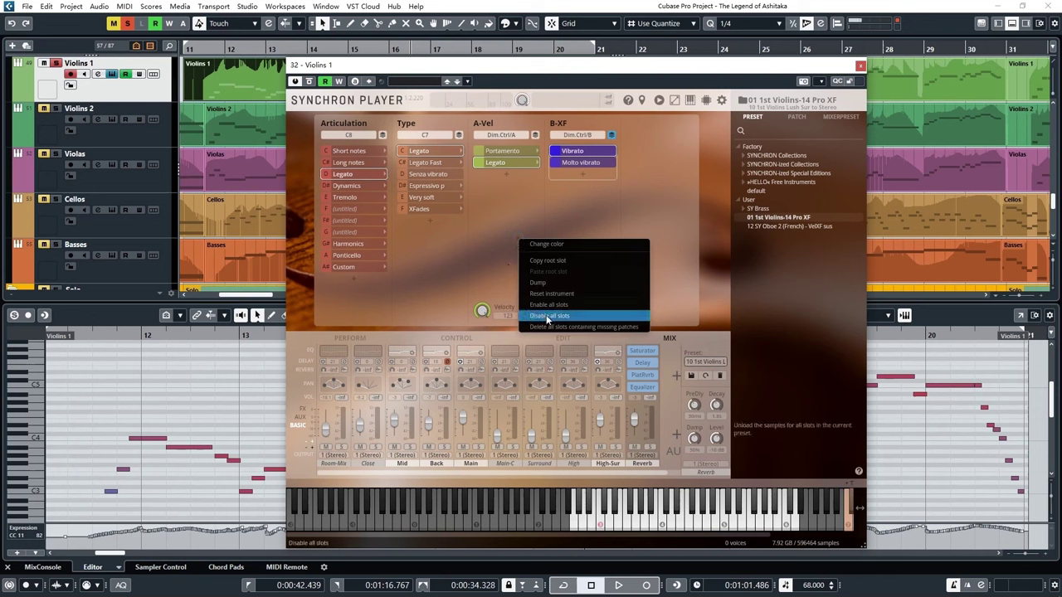
left_click(547, 316)
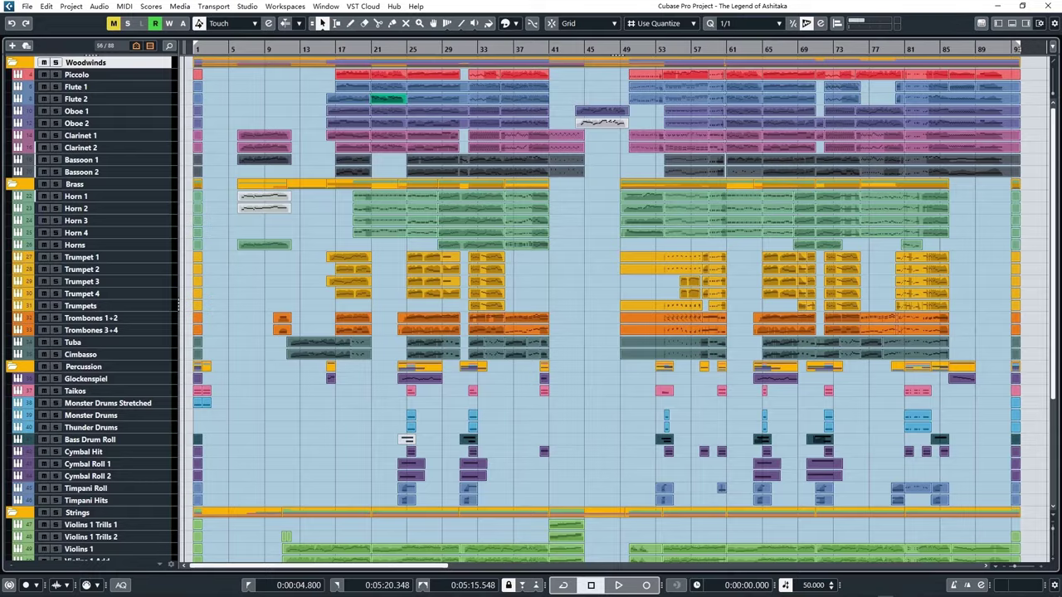
Step: Look through the arrangement's tracks from the Woodwinds group down to the Harp group
scroll(531, 307, "down", 5)
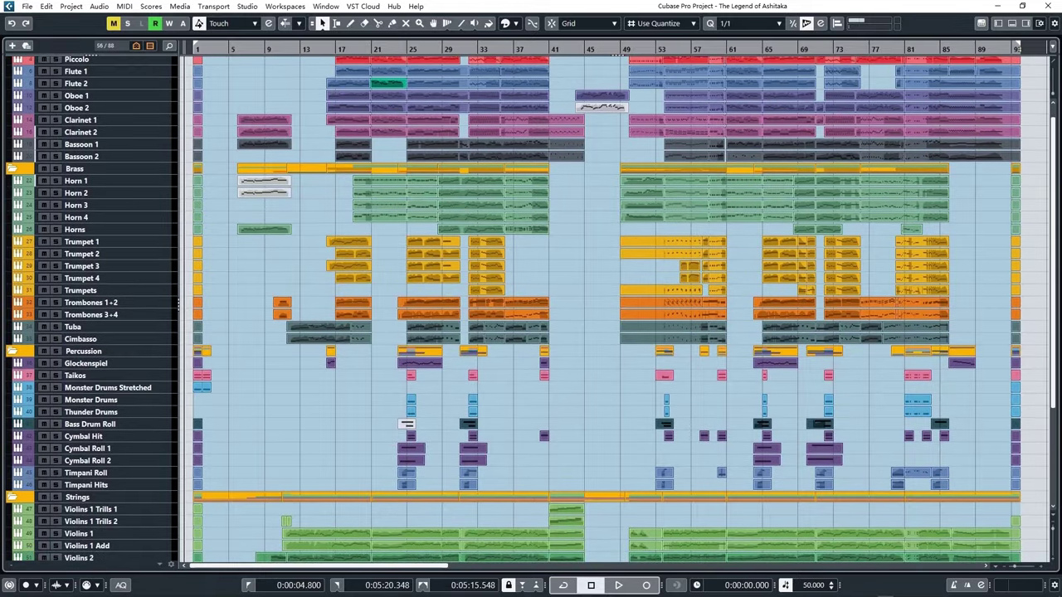
scroll(531, 306, "down", 3)
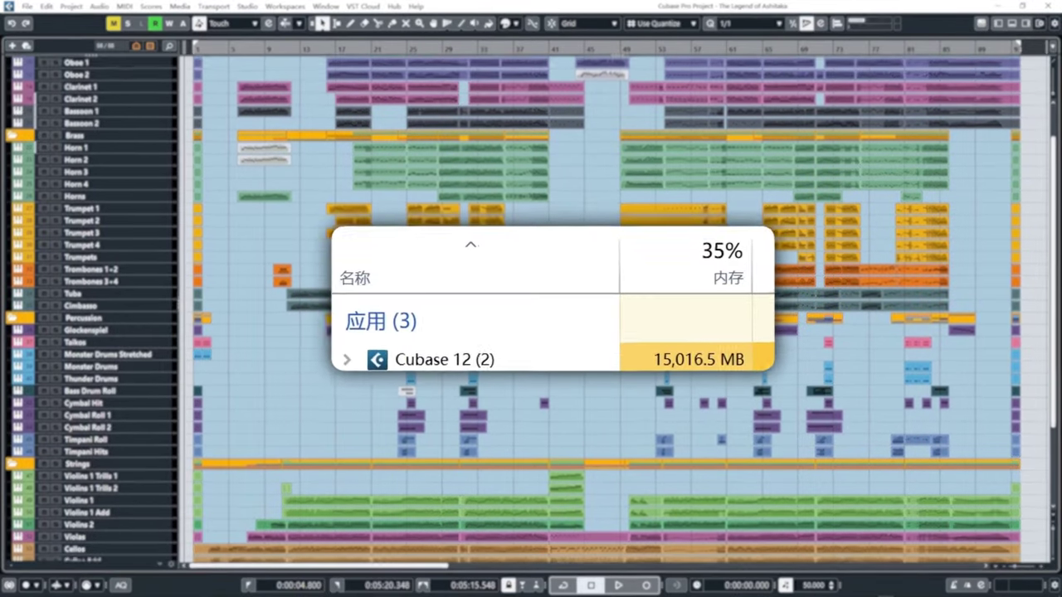
scroll(530, 306, "down", 3)
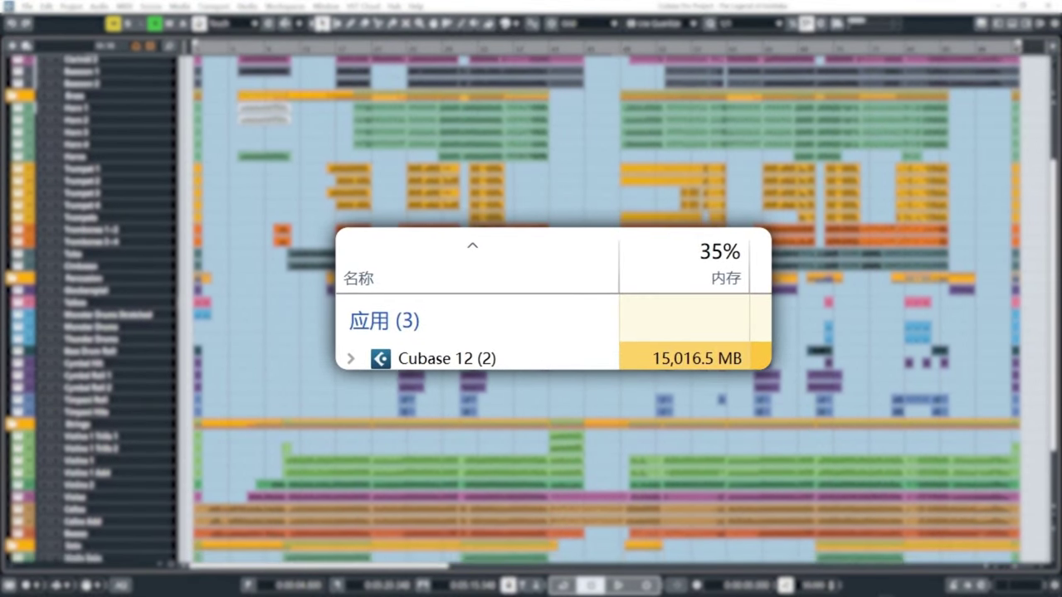
scroll(530, 307, "down", 3)
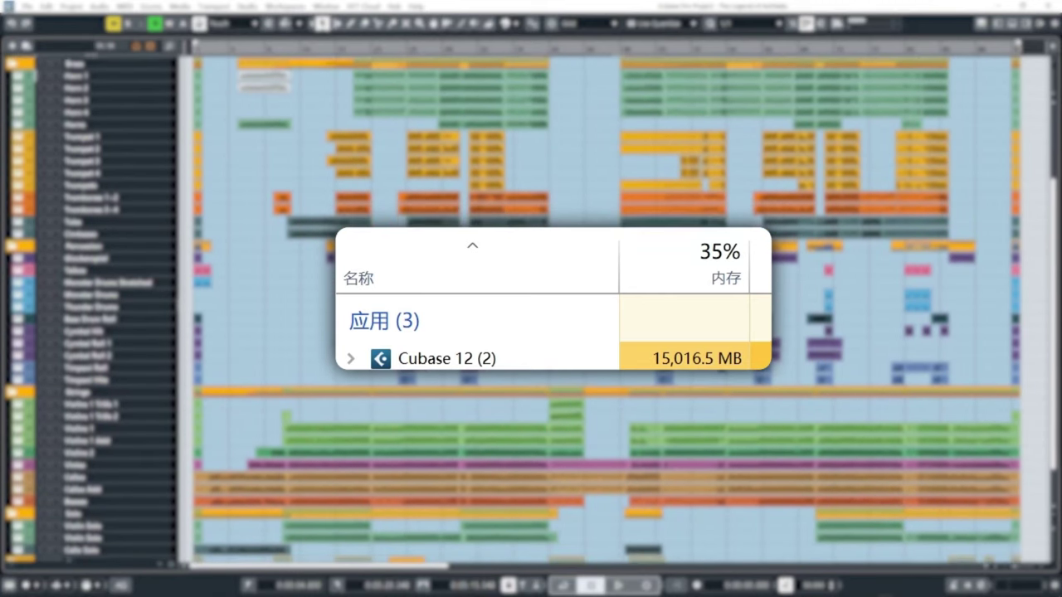
scroll(531, 307, "down", 2)
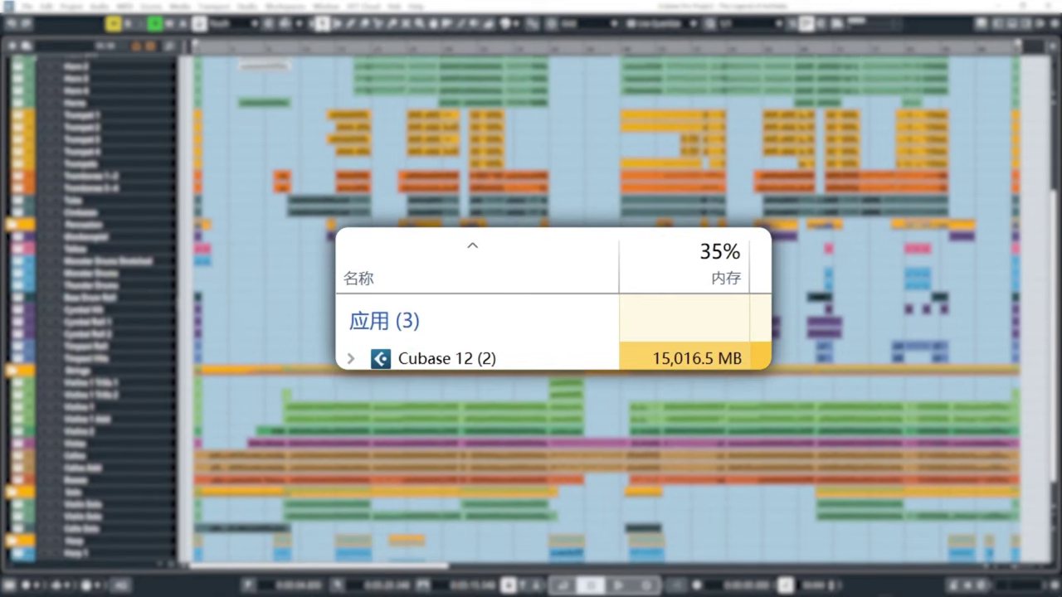
scroll(531, 307, "down", 1)
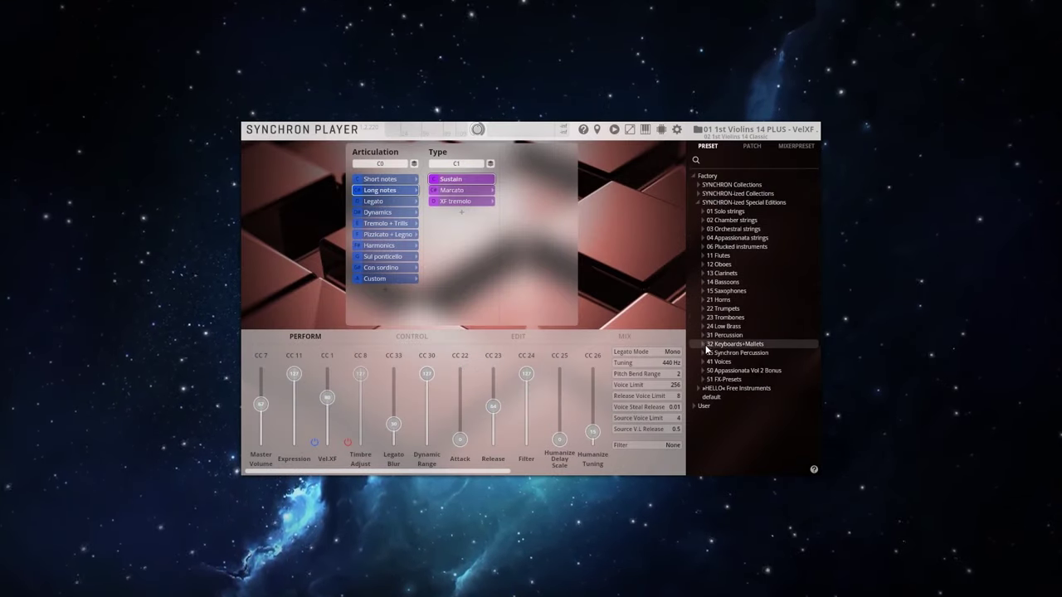
Step: Browse the SYNCHRON-ized Special Editions presets, expanding the VelXF sus - MOD folder of 11 Flutes and the first folder of 22 Trumpets
left_click(702, 256)
left_click(706, 264)
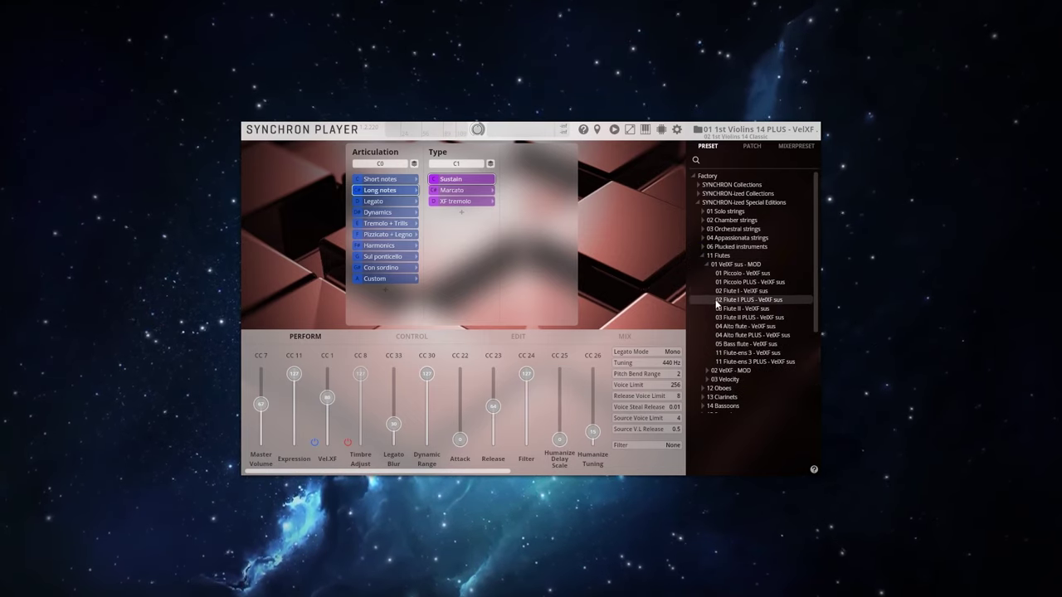
scroll(711, 332, "down", 3)
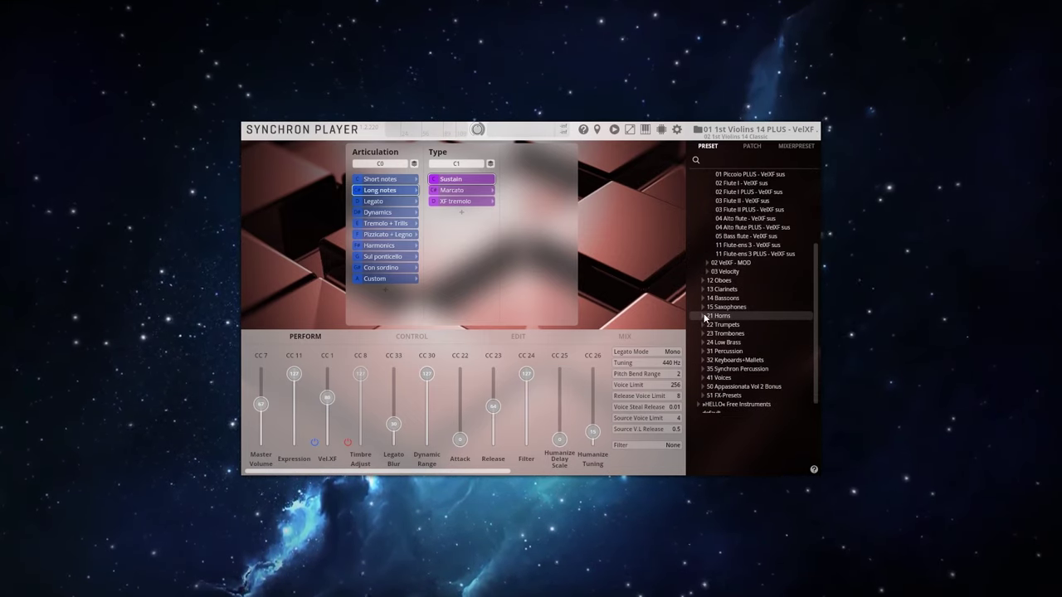
left_click(703, 324)
left_click(707, 333)
scroll(710, 340, "down", 2)
scroll(711, 338, "down", 2)
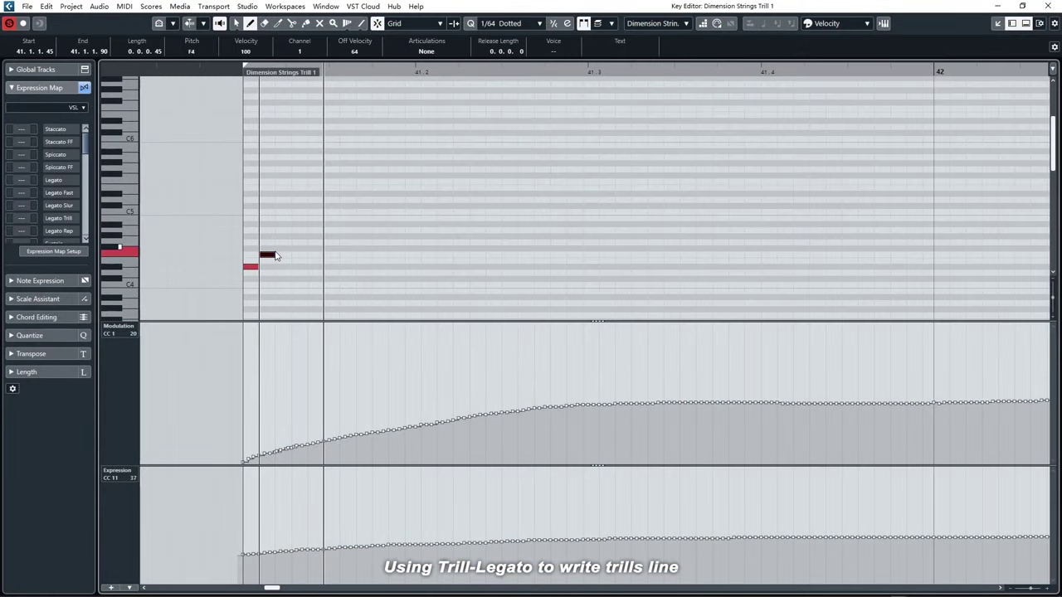
Step: Duplicate the D#4 and F4 trill note pair repeatedly to fill bar 41 and delete the surplus upper note past its end
key("1")
left_click_drag(229, 227, 317, 291)
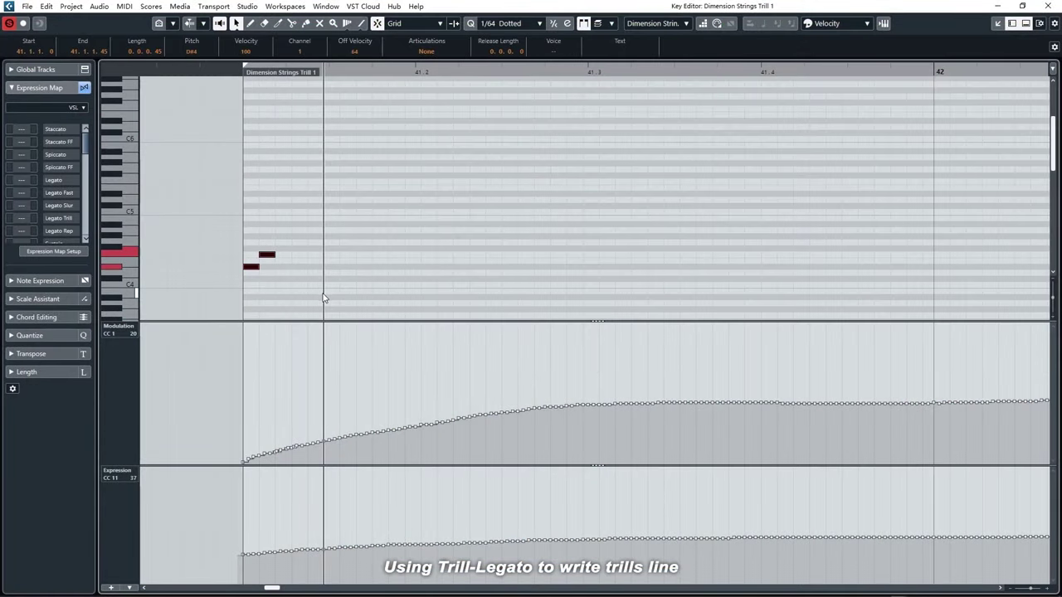
key("ctrl+d")
key("ctrl+d")
key("ctrl+d")
key("ctrl+d")
key("ctrl+d")
key("ctrl+d")
key("ctrl+d")
key("ctrl+d")
key("ctrl+d")
key("ctrl+d")
key("ctrl+d")
key("ctrl+d")
key("ctrl+d")
key("ctrl+d")
left_click(947, 254)
key("Delete")
Step: Set the quantize grid to 1/1, copy the bar 41 trill to bar 42 and transpose the copy up two semitones
scroll(888, 398, "down", 6)
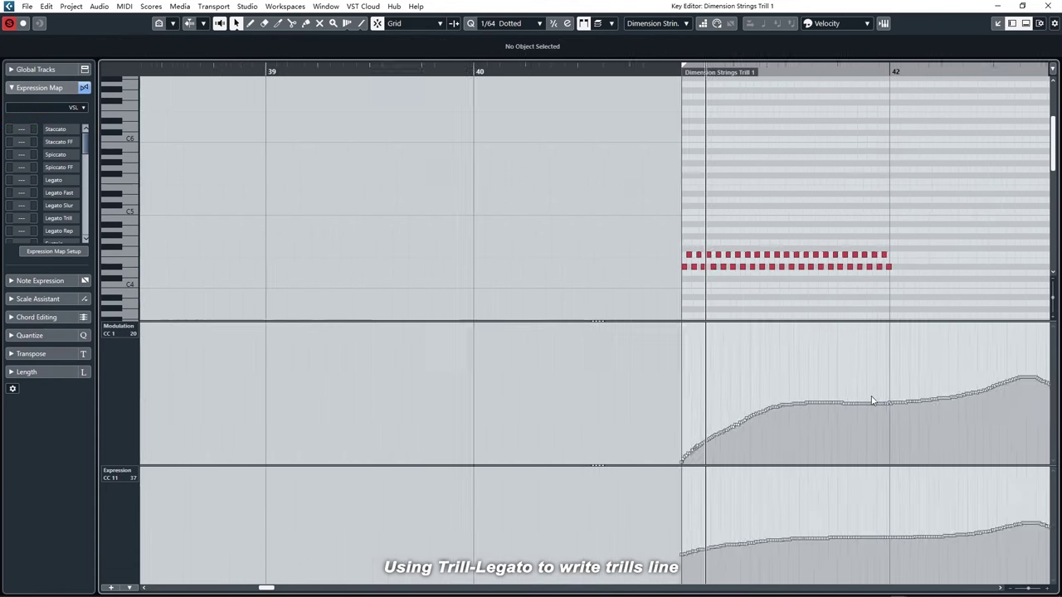
scroll(871, 399, "right", 5)
left_click(495, 26)
left_click(502, 51)
left_click_drag(194, 242, 393, 281)
key("ctrl+c")
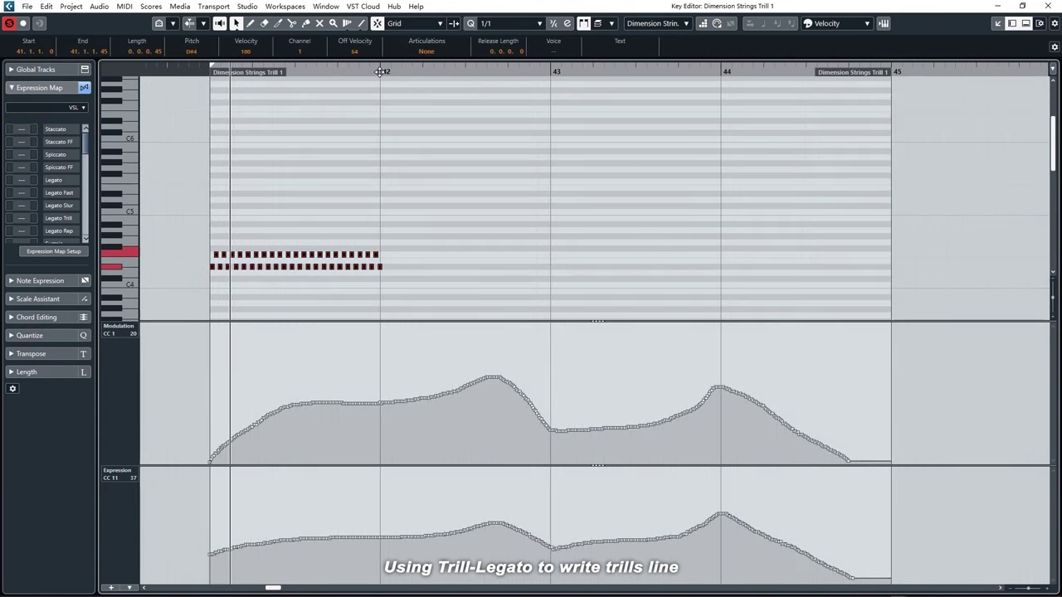
left_click(380, 72)
key("ctrl+v")
key("Up")
key("Up")
Step: Duplicate the trill into bar 43 one semitone higher and again into bar 44 another two semitones higher
left_click(550, 71)
key("ctrl+d")
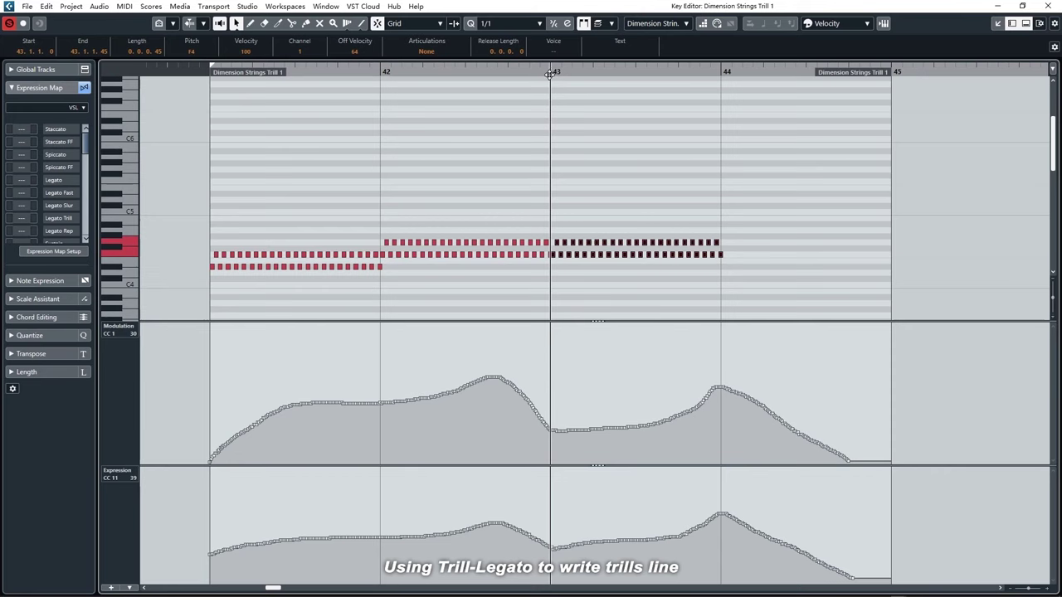
key("Up")
key("ctrl+d")
key("Up")
key("Up")
Step: Set the quantize grid to 1/4 and delete the trill notes in the last beat of bar 44
left_click(502, 23)
left_click(502, 75)
left_click_drag(848, 211, 894, 250)
key("Delete")
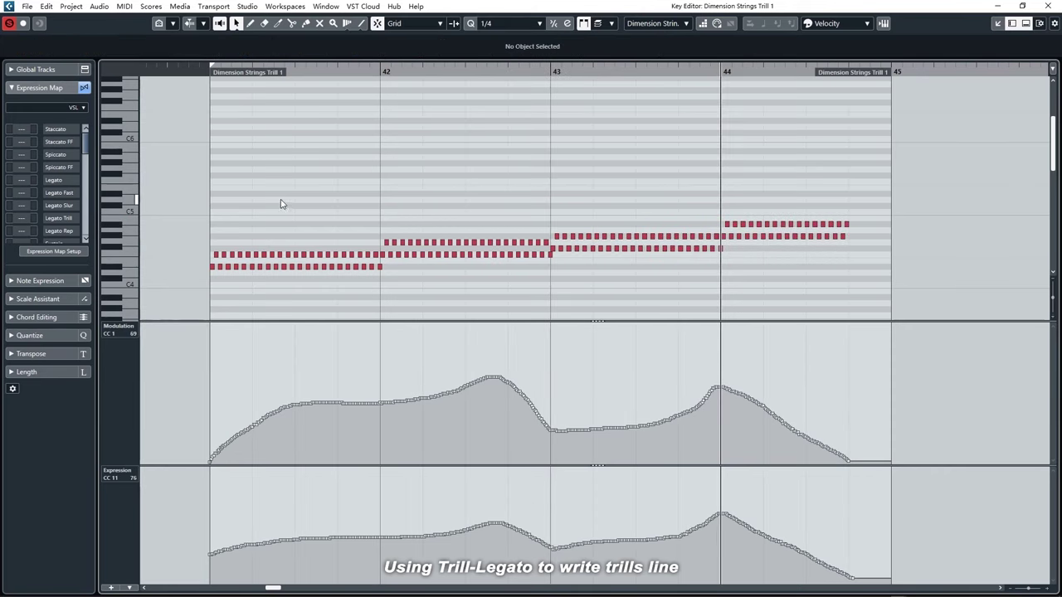
Step: Lengthen all trill notes to 0.0.0.54 so that neighbouring notes overlap for legato
scroll(185, 376, "up", 5)
key("ctrl+a")
left_click_drag(360, 267, 364, 267)
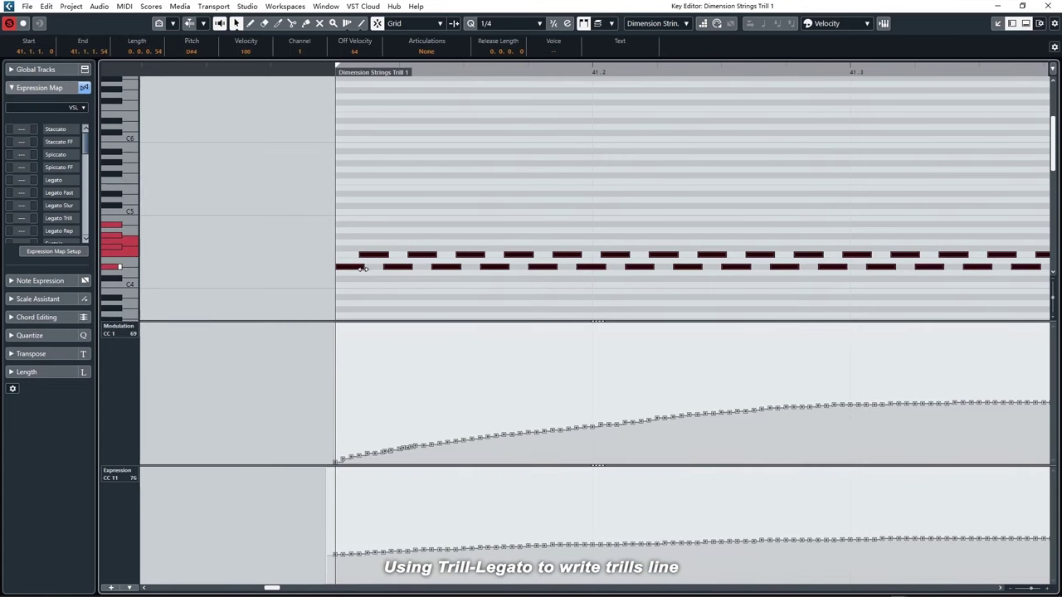
left_click(386, 343)
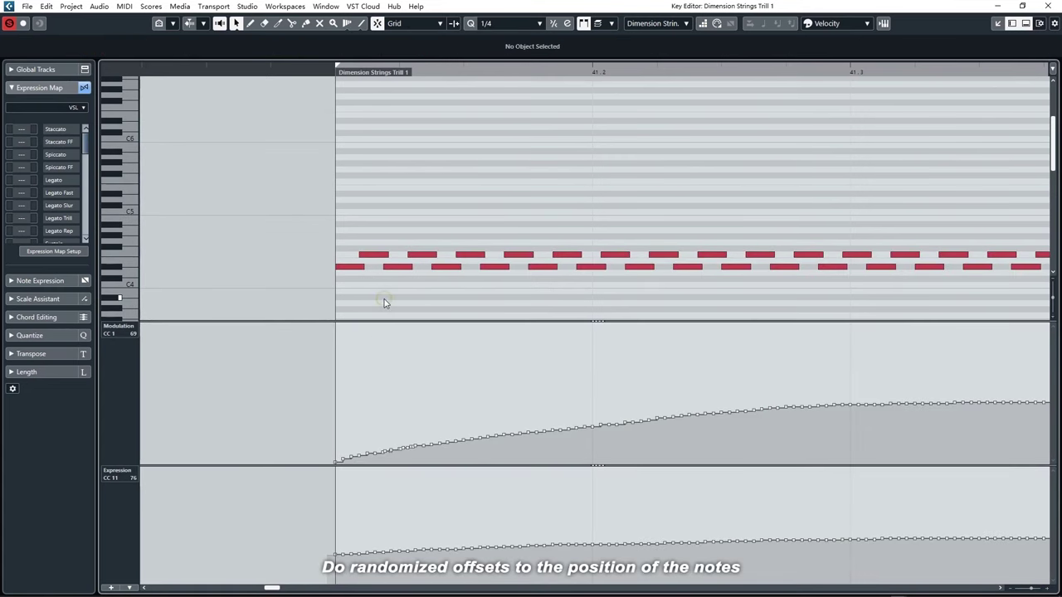
Step: Apply randomized position offsets to all trill notes after the first one
key("ctrl+a")
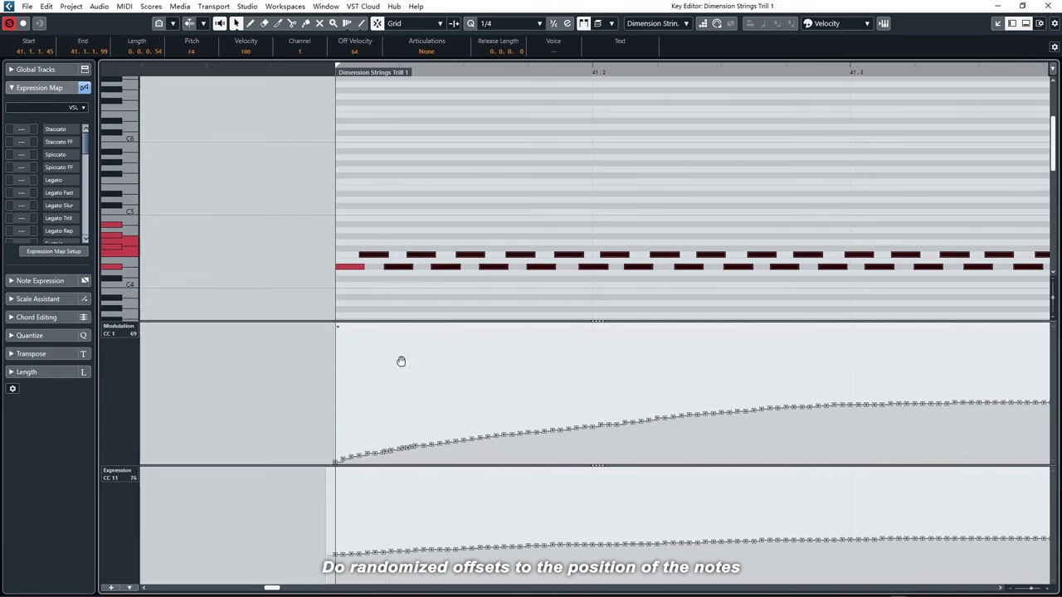
key("shift+f")
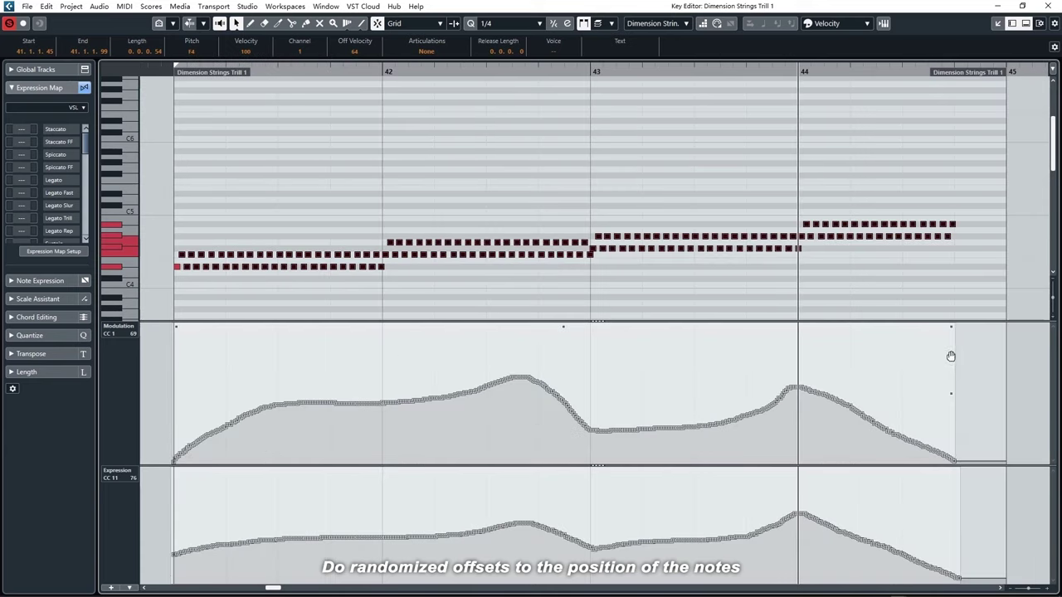
left_click(1016, 375)
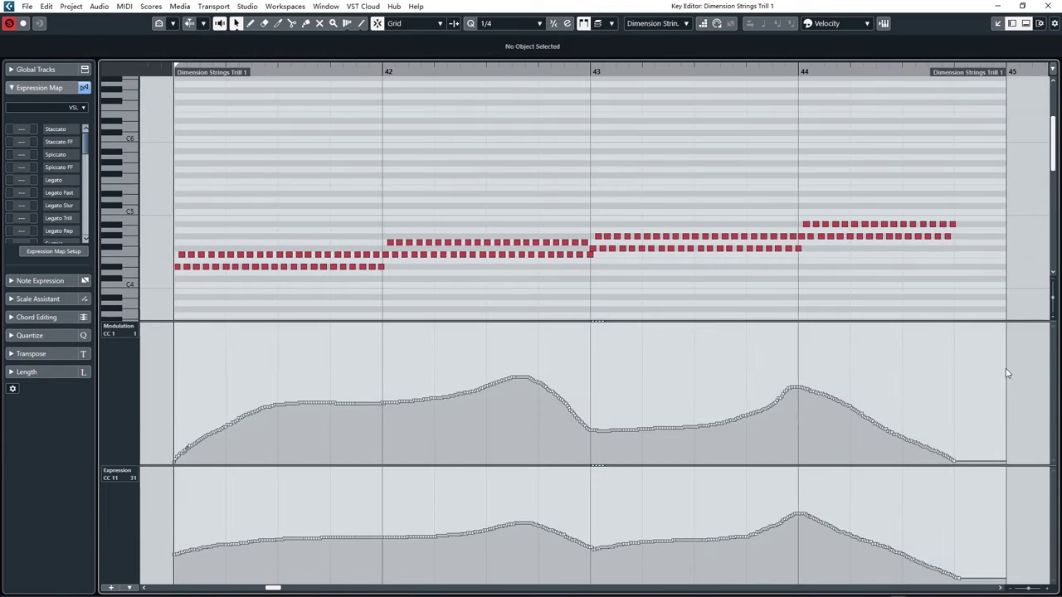
Step: Compare the Violins 1 Trills 1 track soloed alone, layered with Dimension Strings Trill 1, and with all tracks down to Violins 2
key("space")
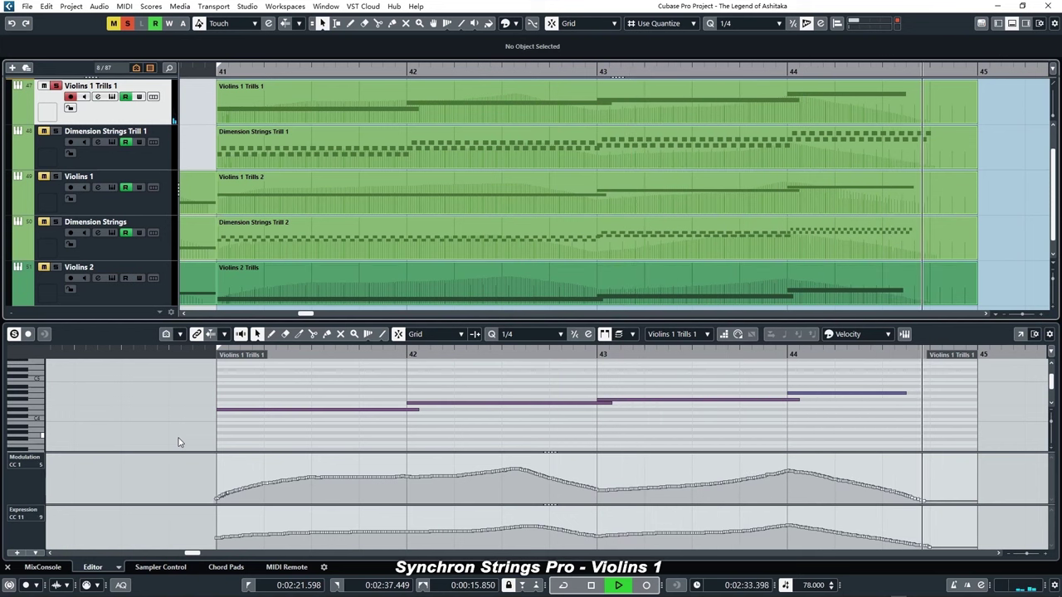
key("space")
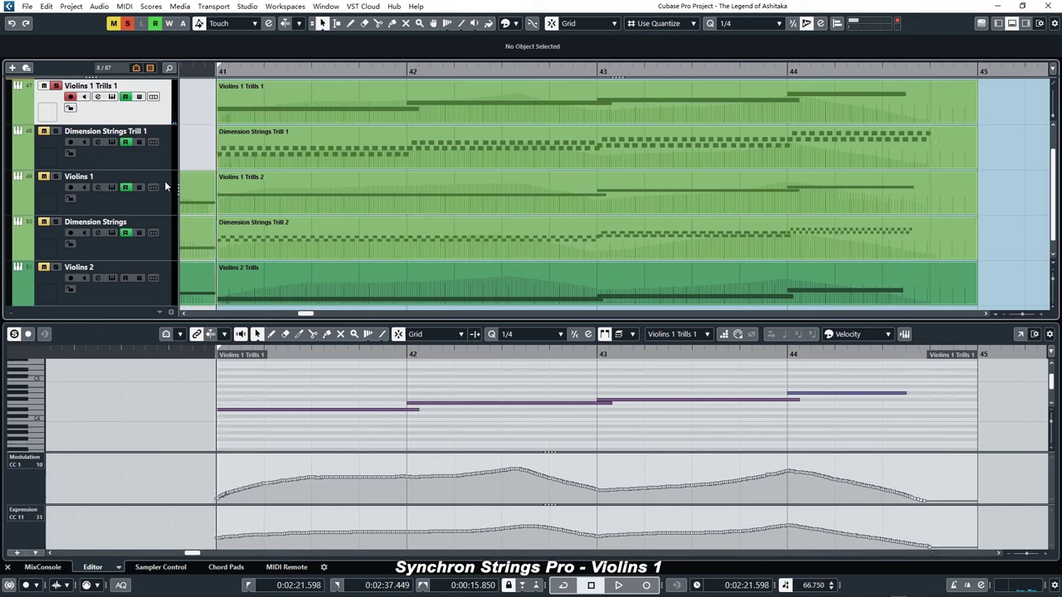
left_click(160, 151, "ctrl")
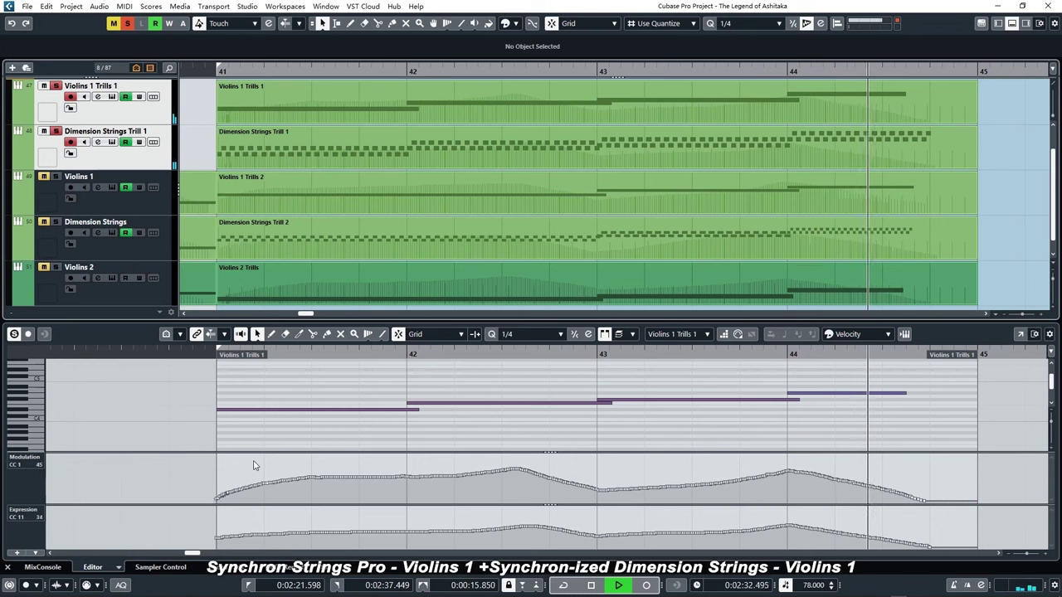
key("space")
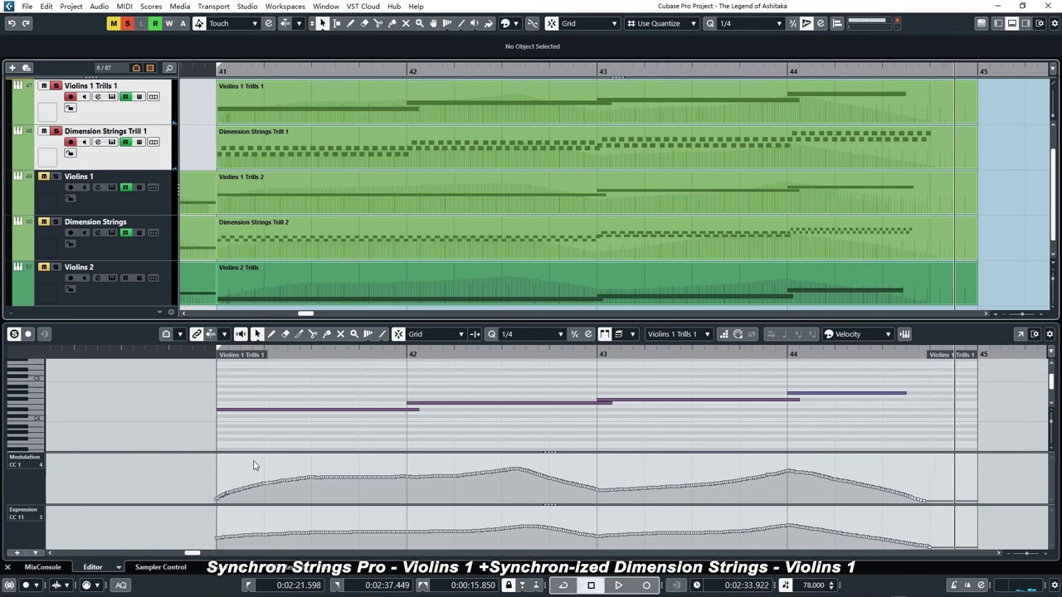
left_click(143, 293, "shift")
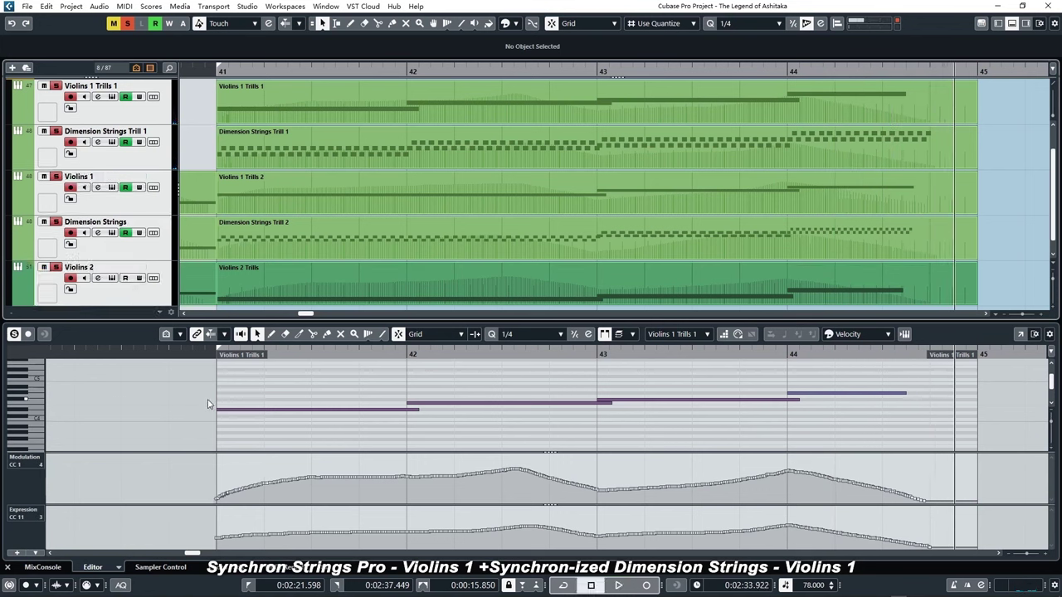
key("space")
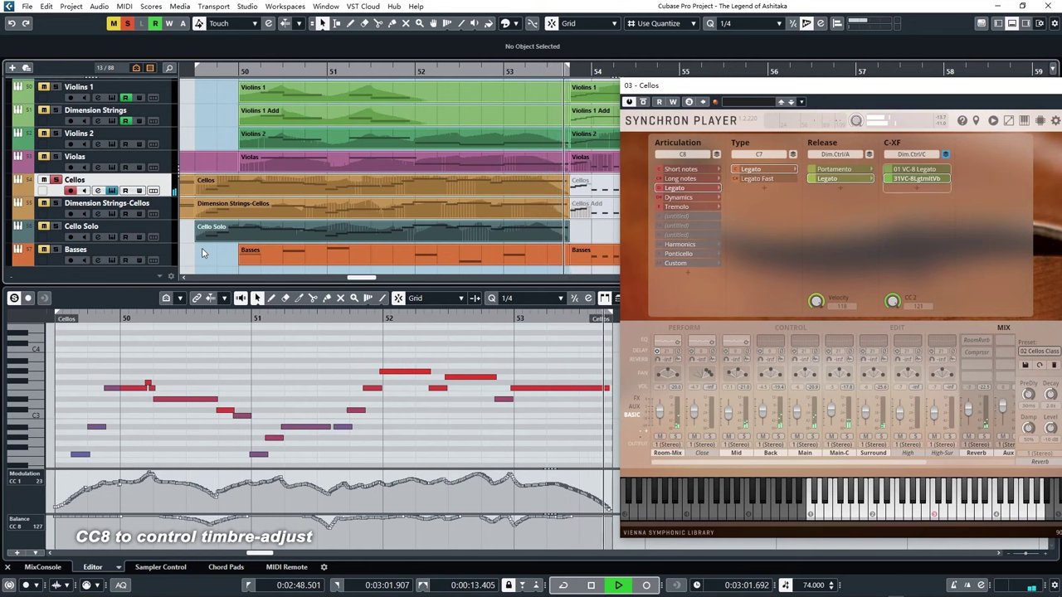
Step: Listen to the soloed Cellos passage at bars 50 to 53, adding Dimension Strings-Cellos and Cello Solo to the solo
key("space")
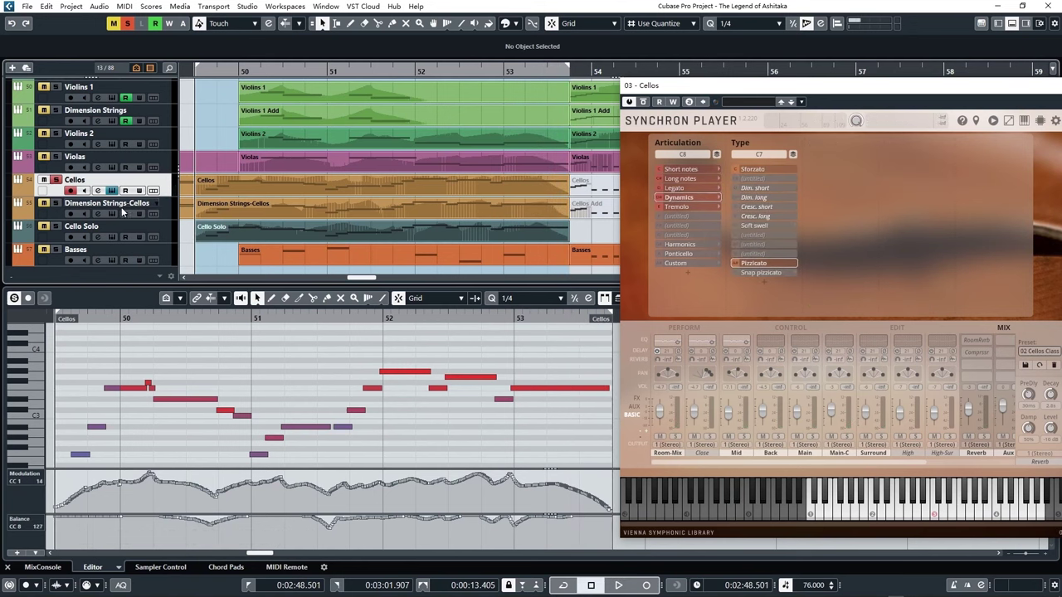
left_click(97, 213)
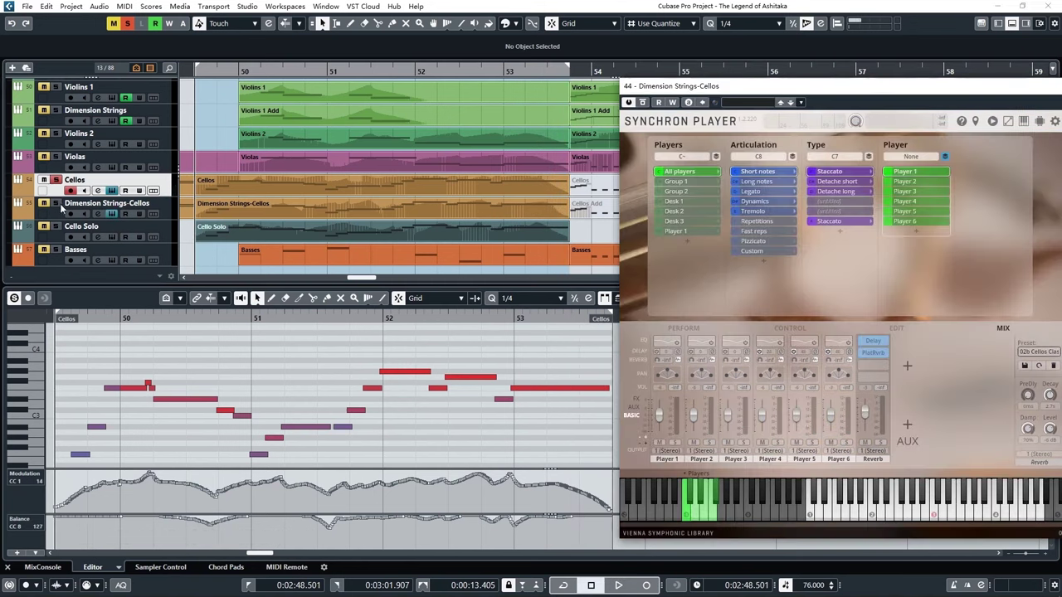
left_click(47, 206)
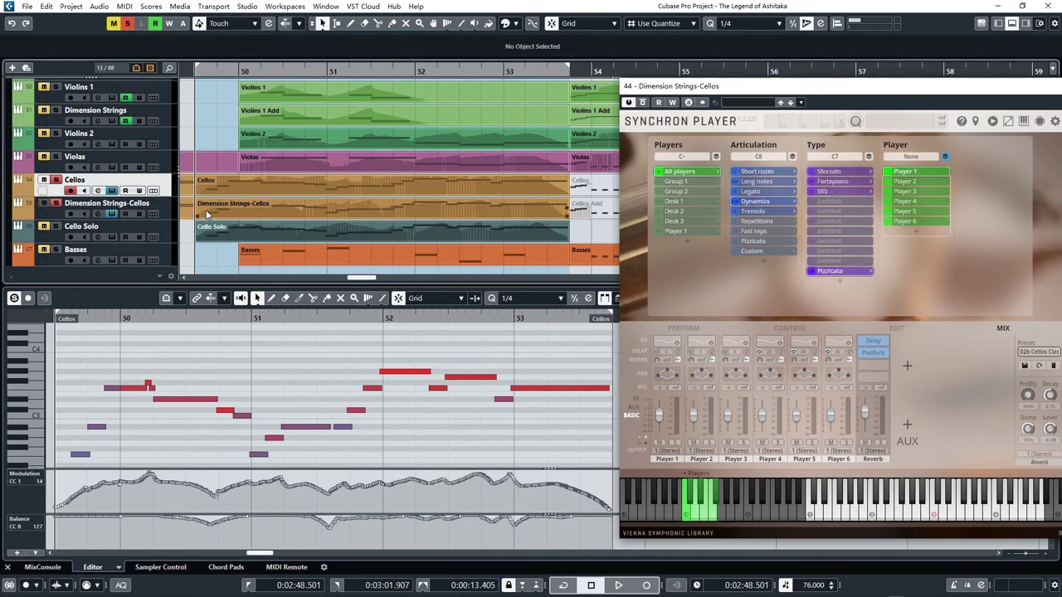
left_click(207, 213)
key("space")
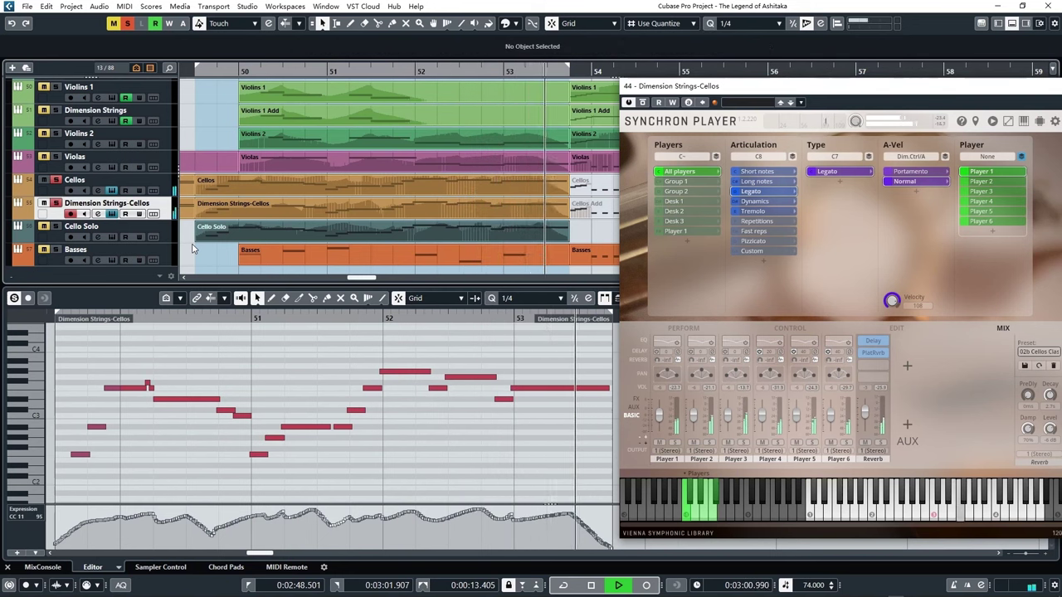
key("space")
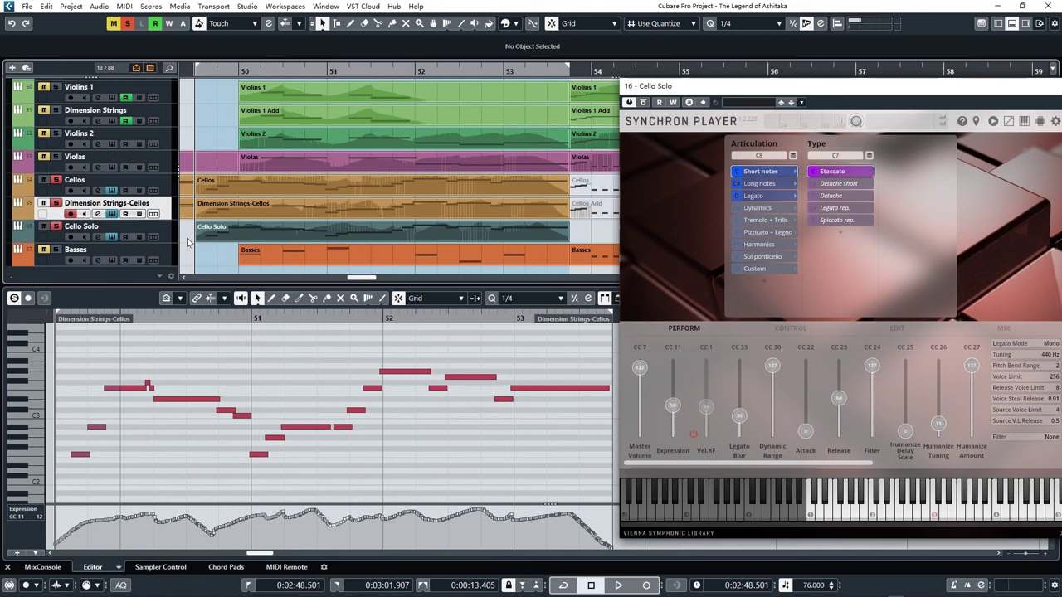
left_click(203, 238)
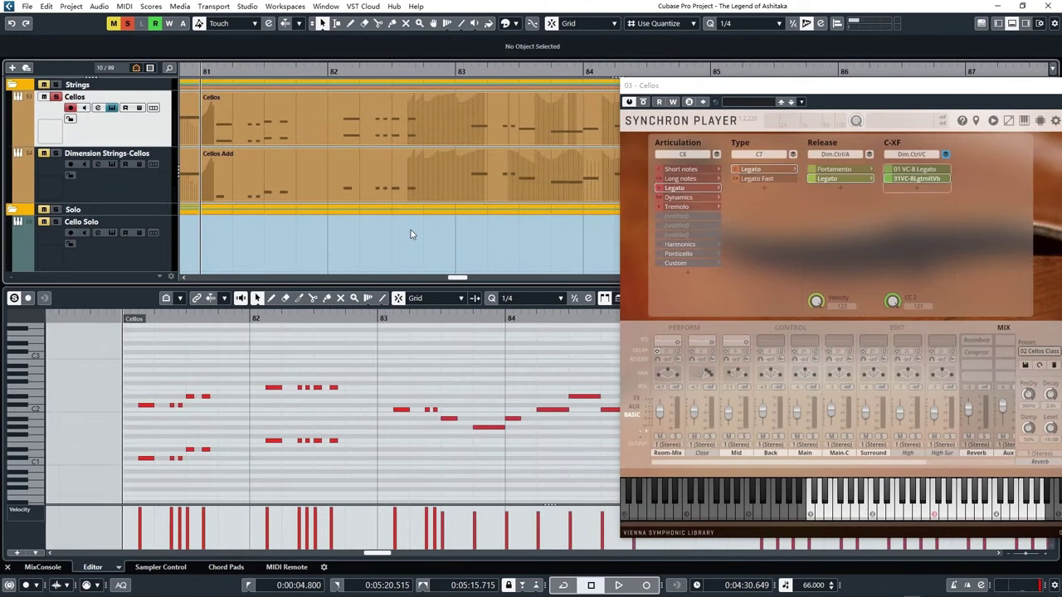
Step: Listen to the soloed Cellos from bar 81 and to Cellos with Dimension Strings-Cellos playing pizzicato from bar 44
key("space")
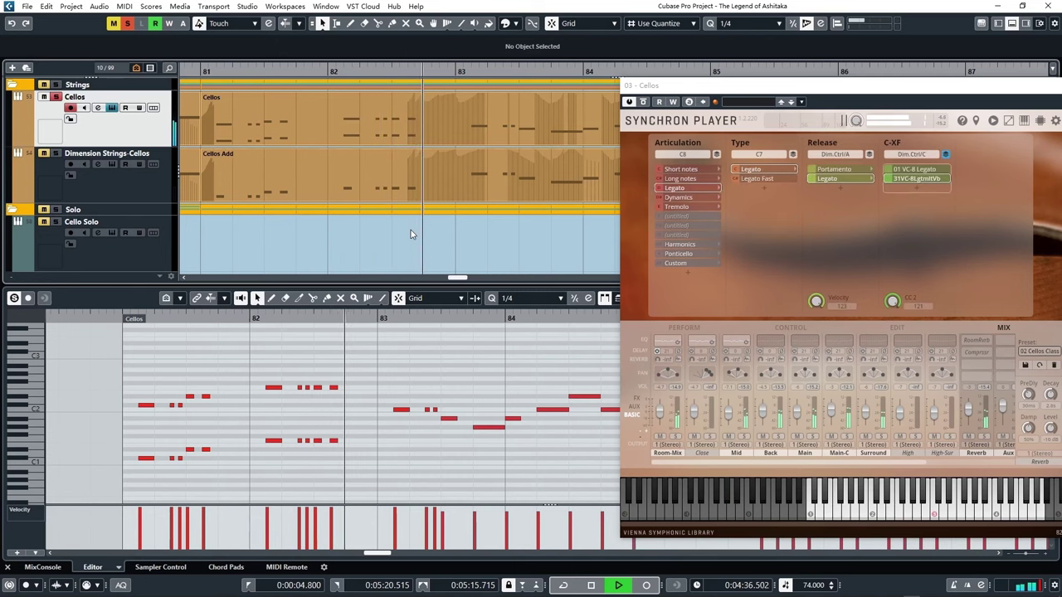
key("space")
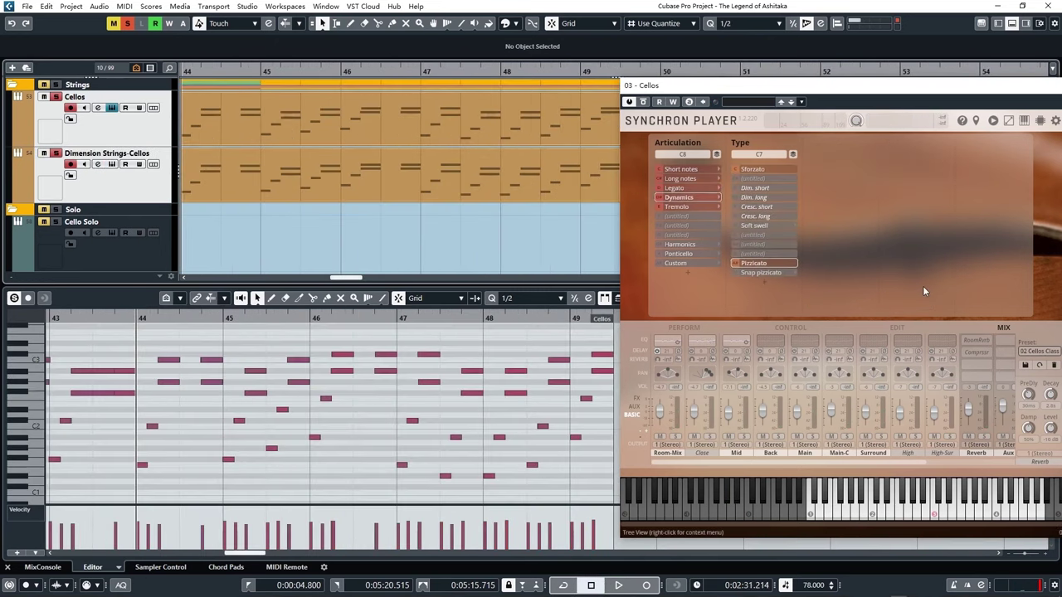
key("space")
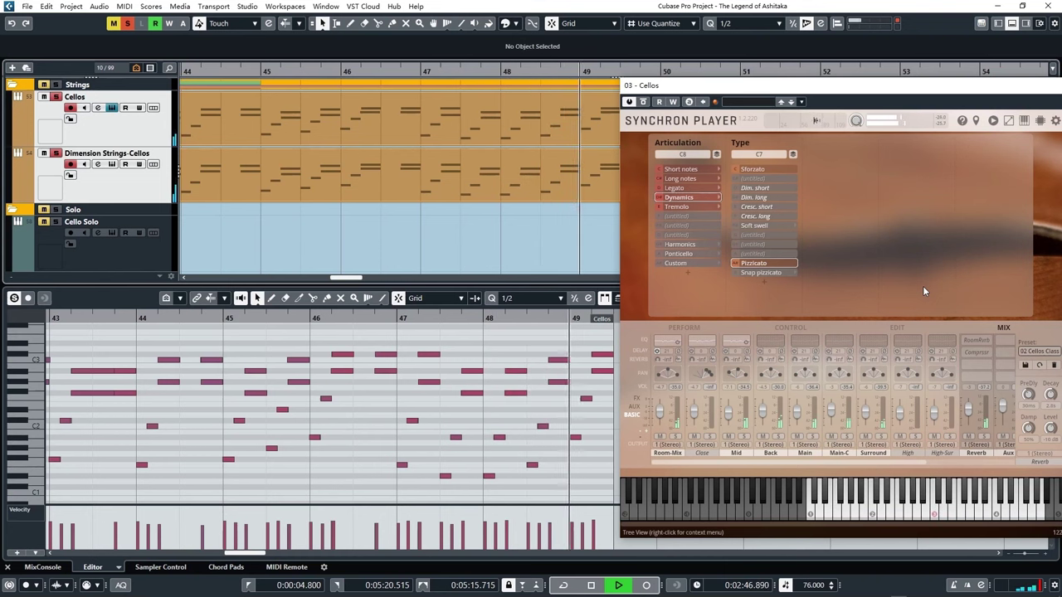
key("space")
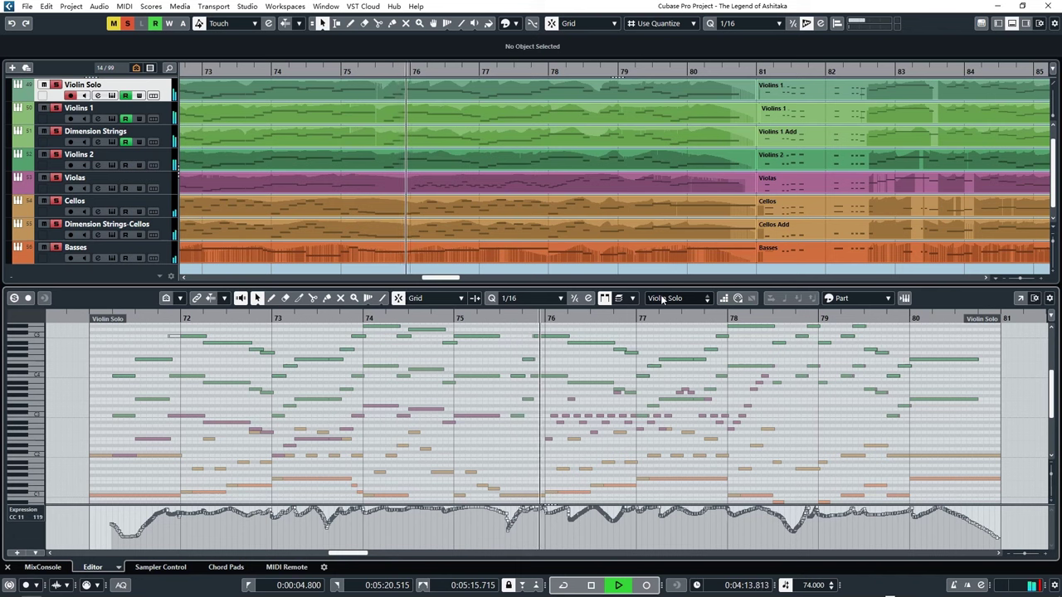
Step: Examine the expression curves of the Violins 1, Violins 2, Violas, Cellos and Basses parts in turn while the strings play bars 76 to 80
scroll(661, 300, "down", 1)
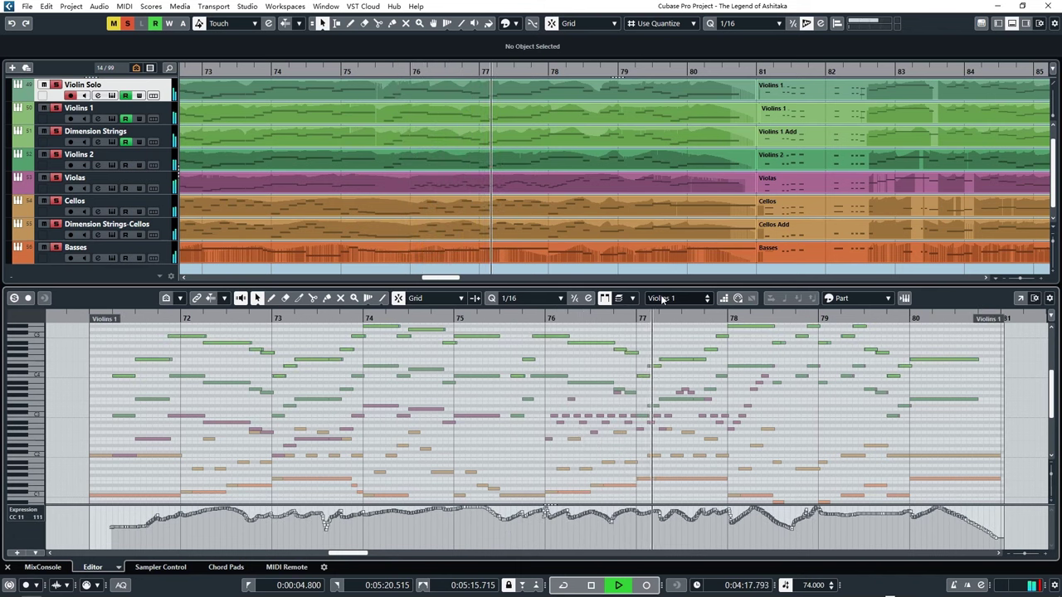
scroll(661, 300, "down", 1)
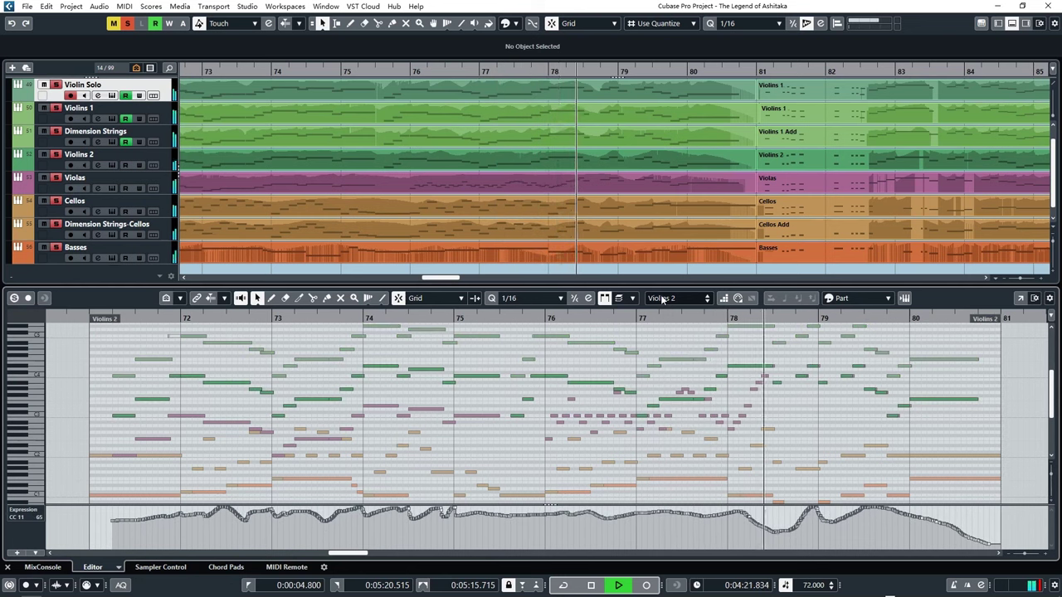
scroll(661, 300, "down", 1)
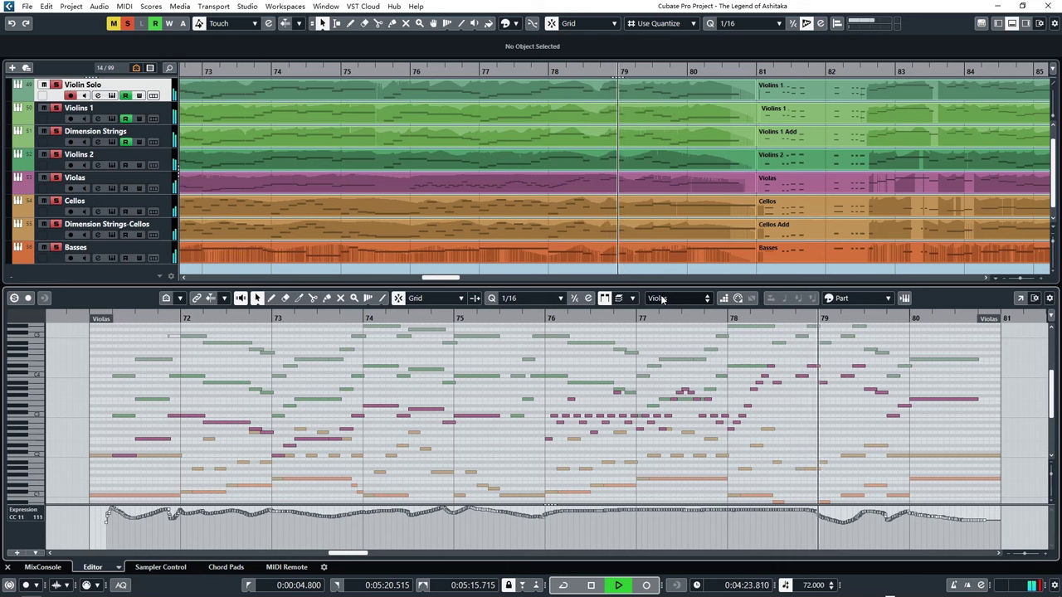
scroll(661, 300, "down", 1)
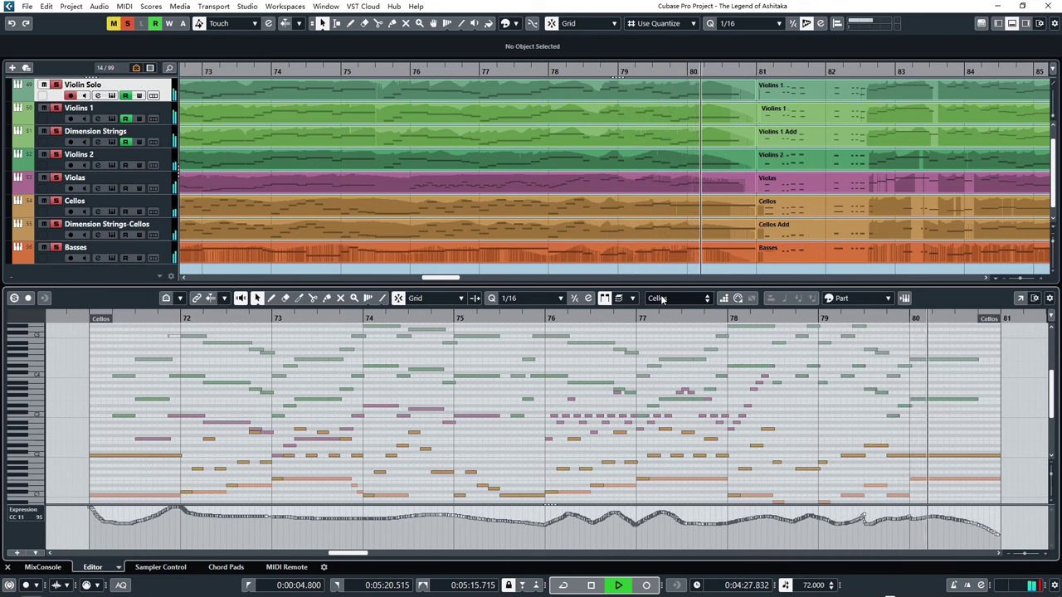
scroll(661, 300, "down", 1)
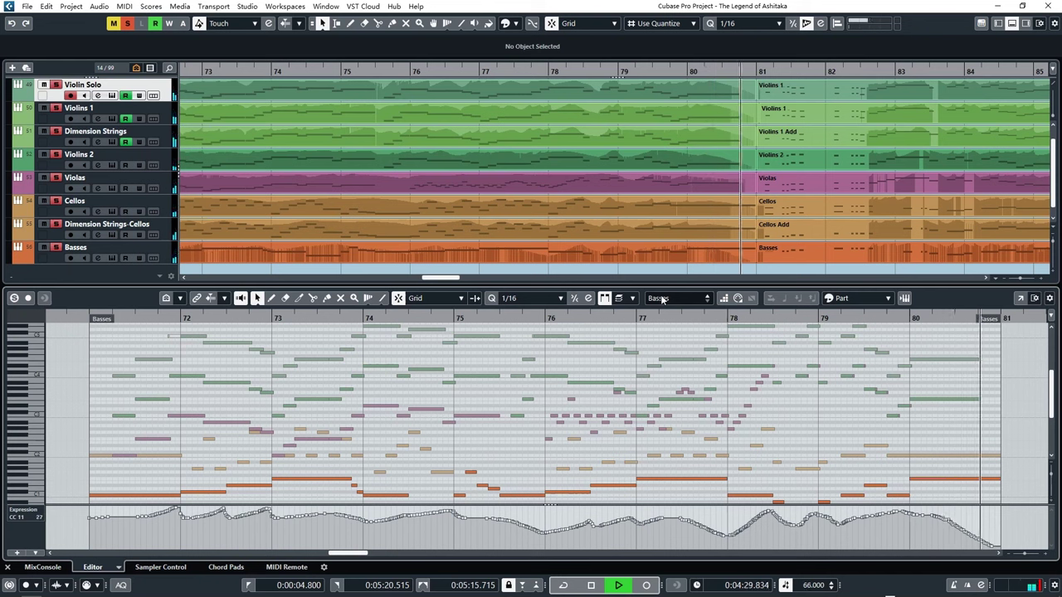
key("space")
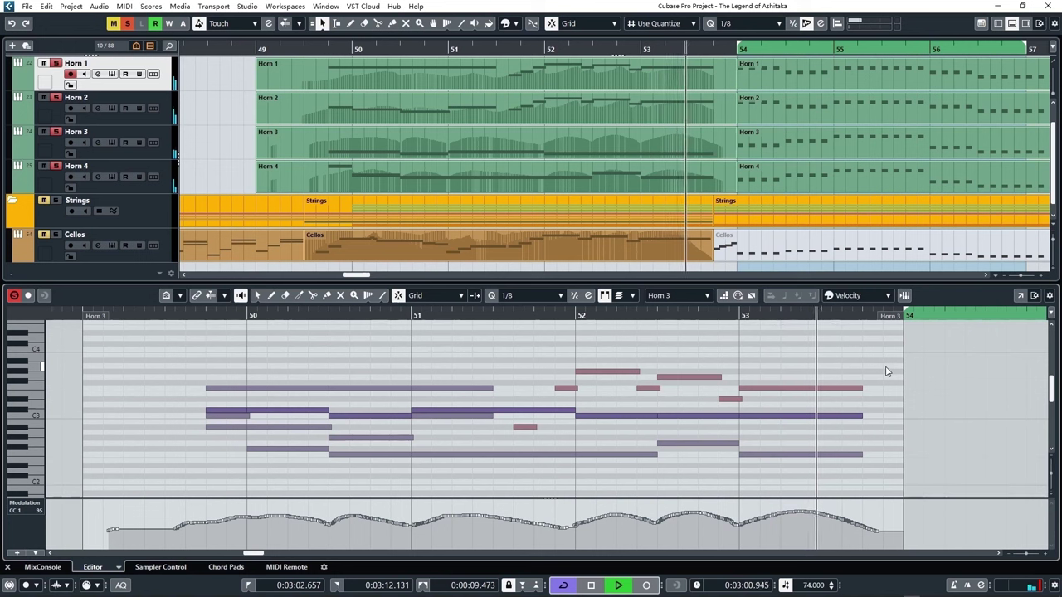
Step: Compare the soloed Horns 1 to 4 at bars 50 to 53 alone and with the Cellos track added to the solo
key("space")
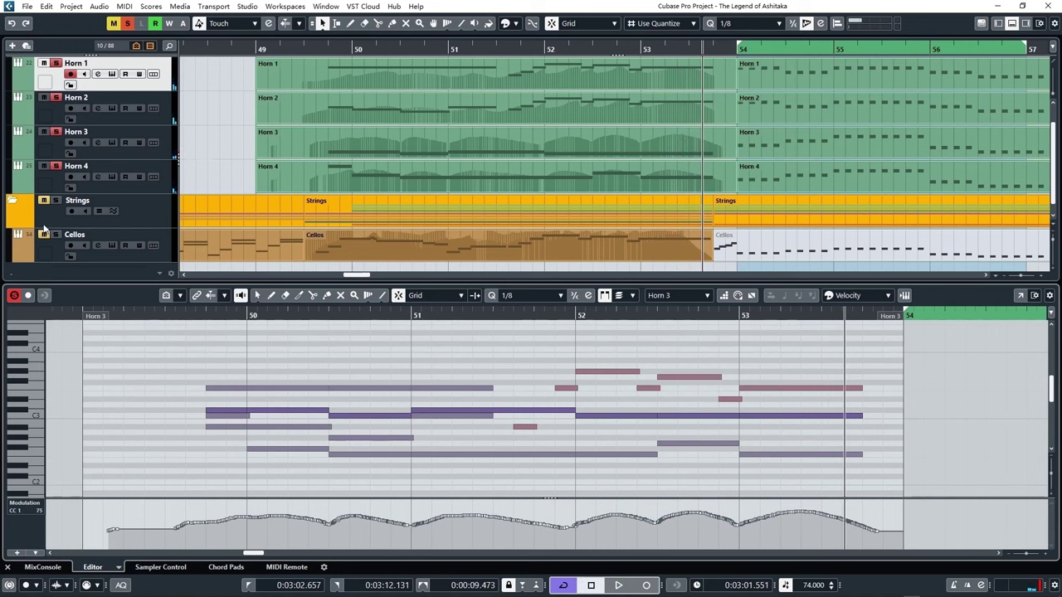
left_click(44, 236)
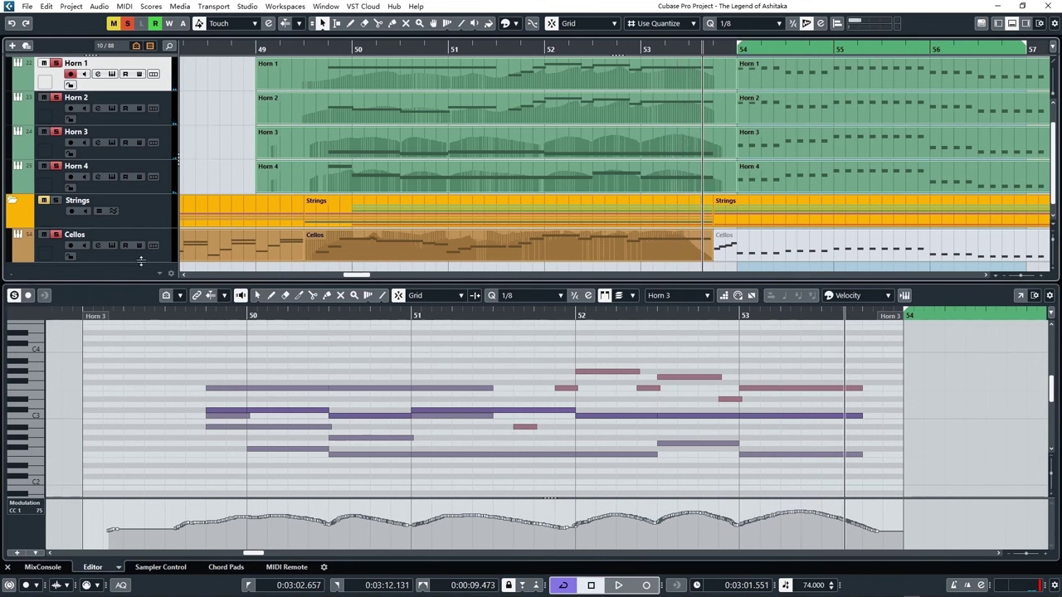
key("space")
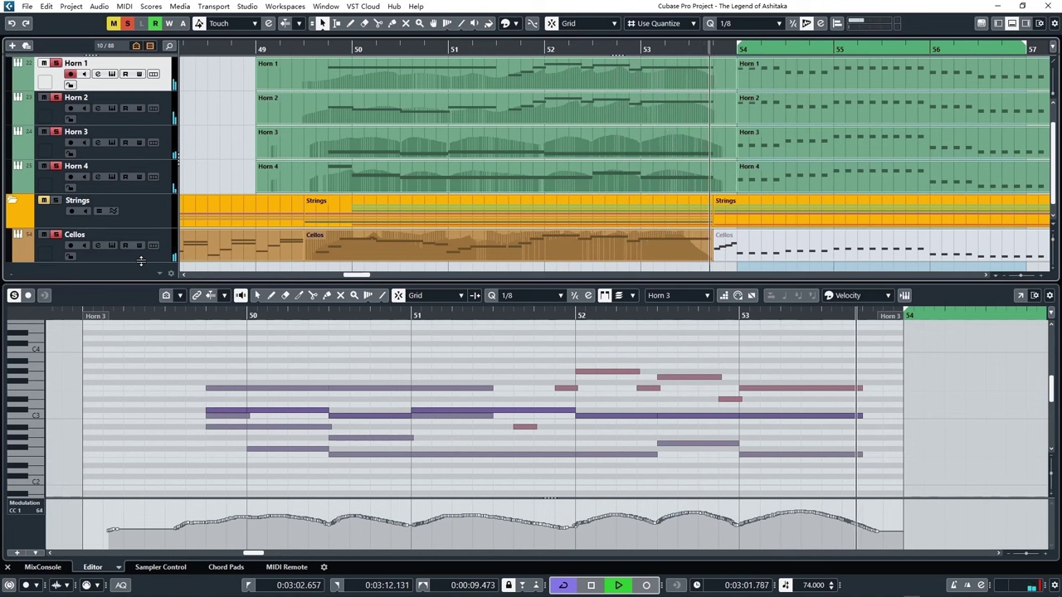
key("space")
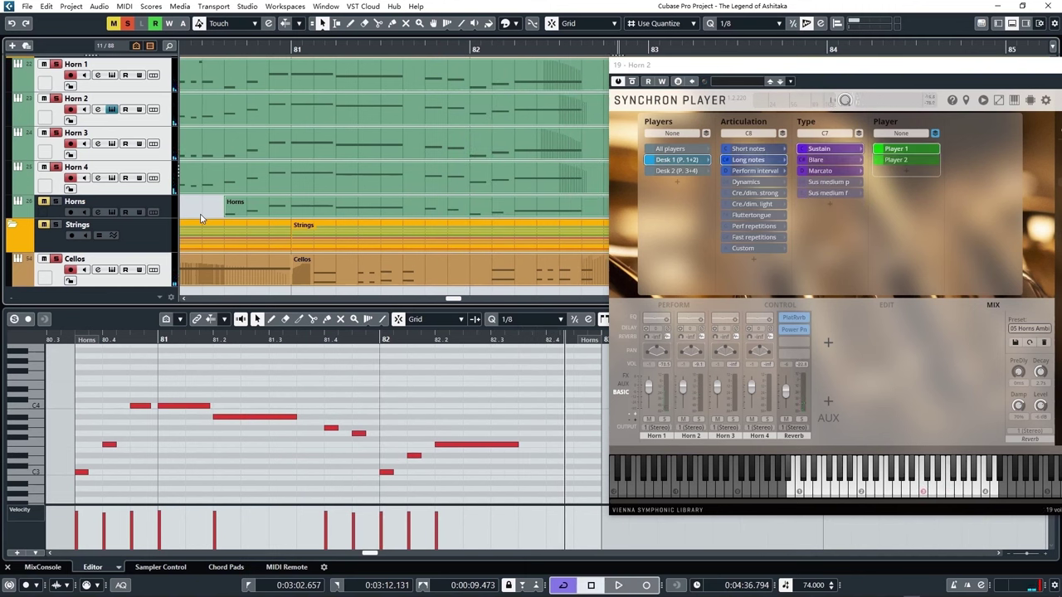
Step: Open the Horns track's Synchron Player and listen to the ensemble Horns layered with Horns 1 to 4 and Cellos at bars 81 to 82
left_click(113, 213)
key("space")
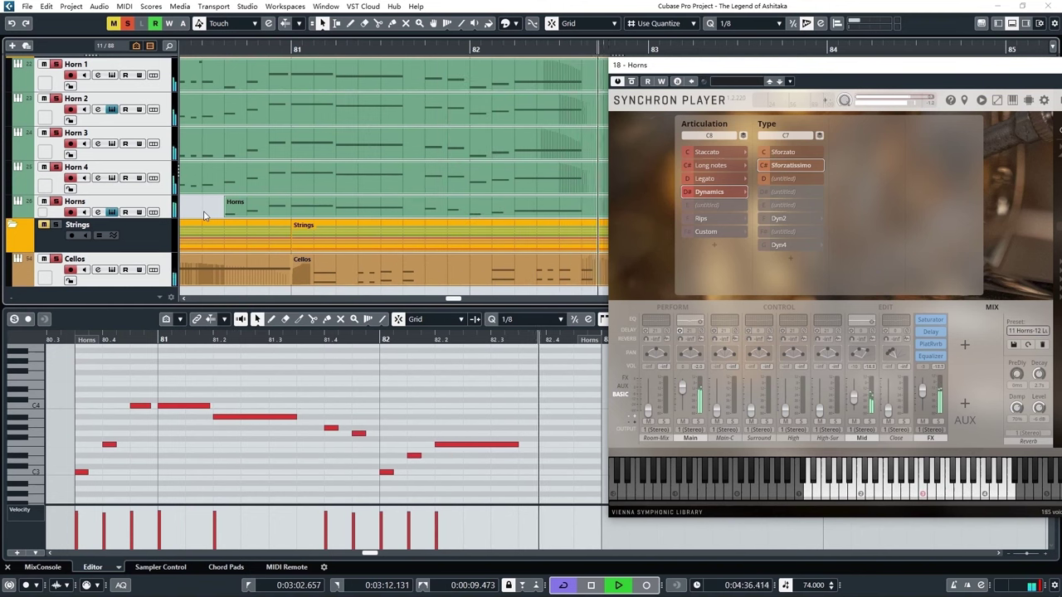
key("space")
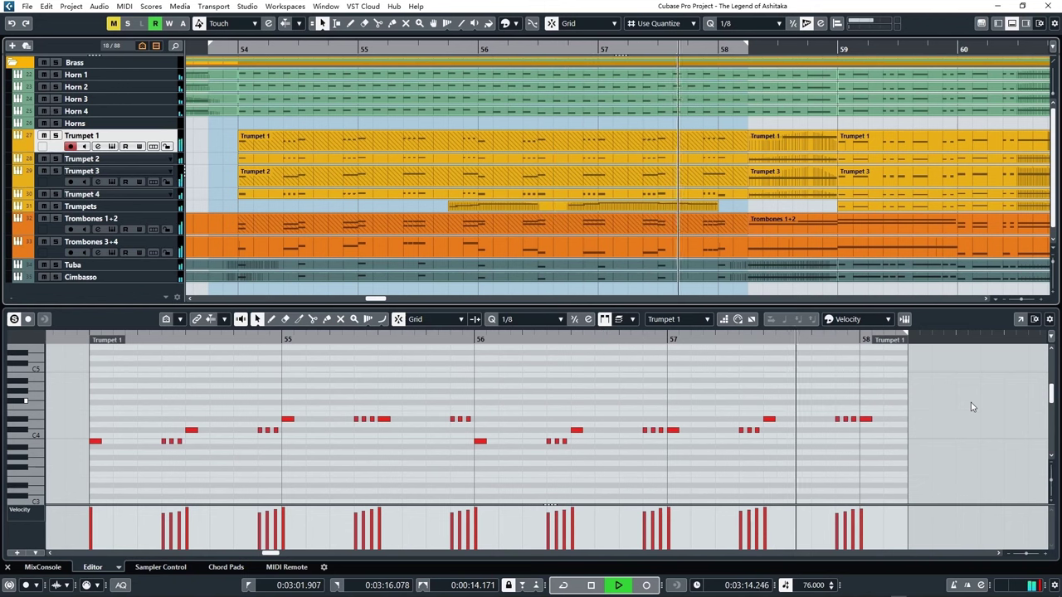
Step: Compare the full brass passage at bars 54 to 58 with the Trumpet 1 track soloed alone
key("space")
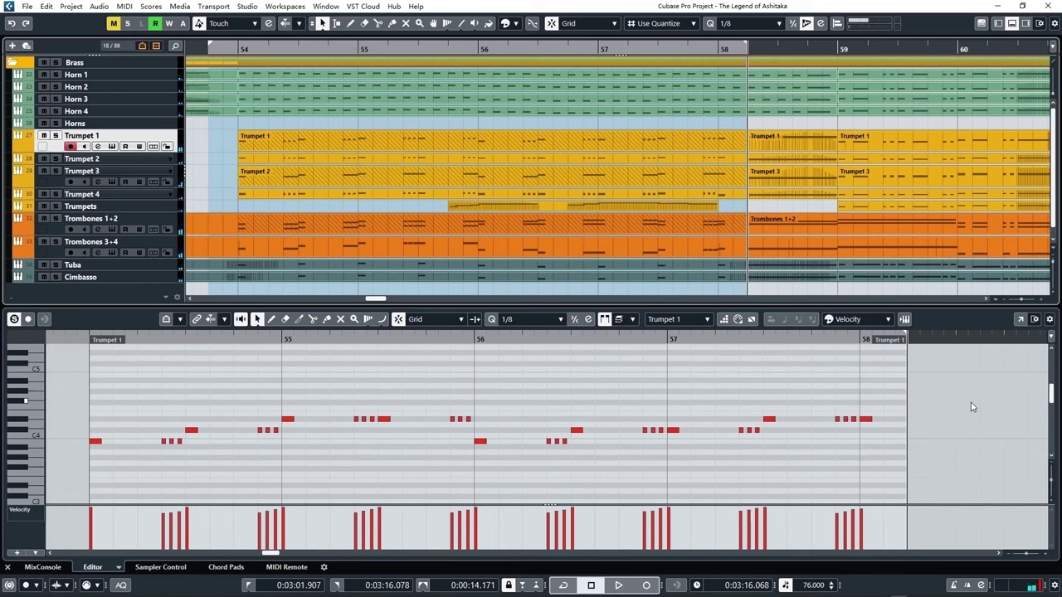
key("s")
key("space")
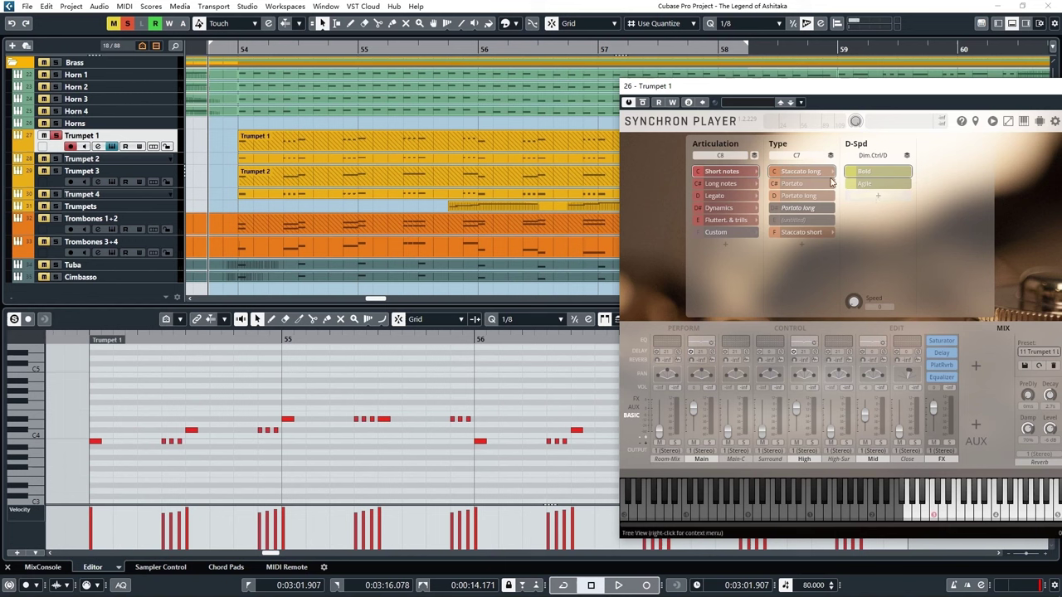
key("space")
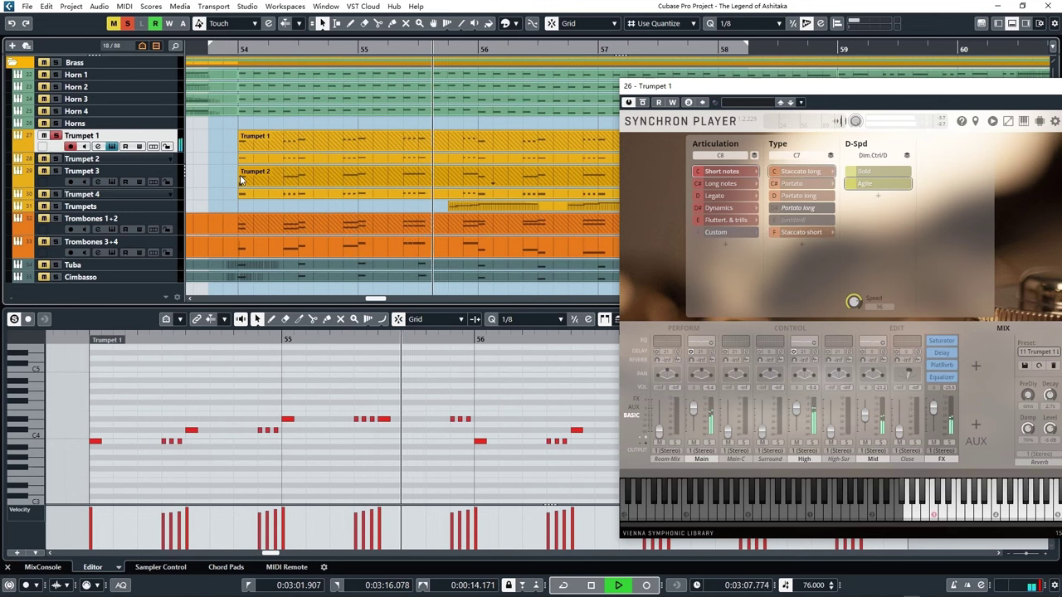
key("space")
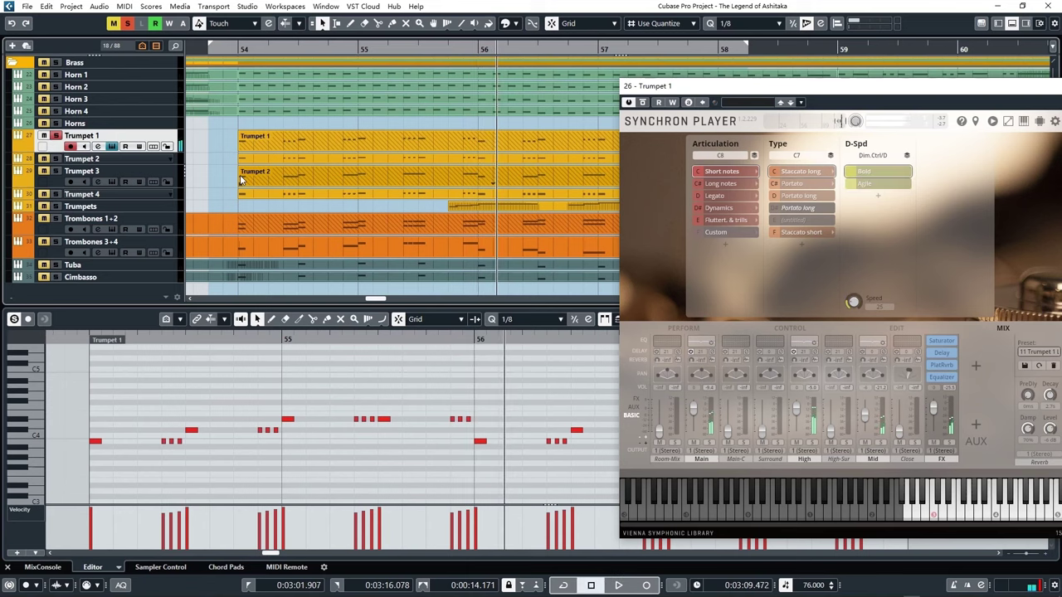
Step: Examine Trumpet 3's fast-repetition A-Vel tempo slots in Synchron Player and listen to Trumpet 3 and Trumpet 1 soloed individually from bar 54
left_click(242, 180)
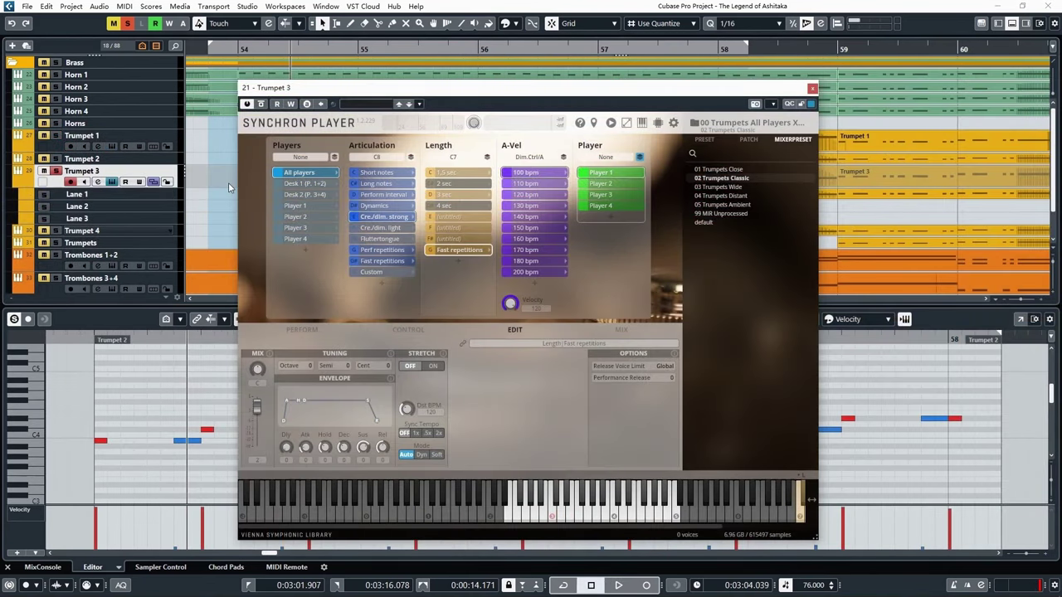
left_click(560, 174)
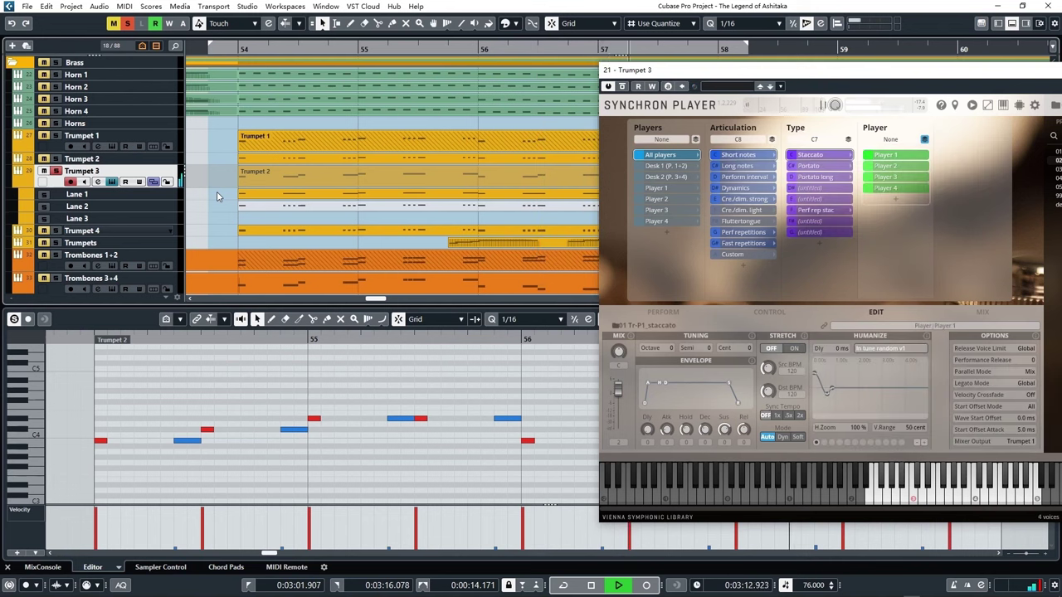
key("space")
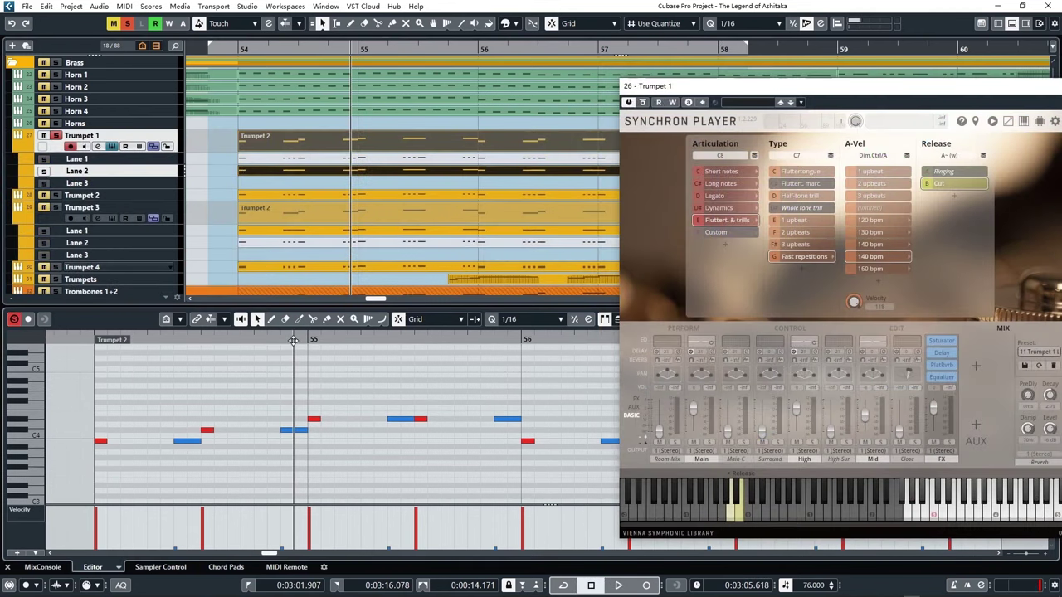
left_click(239, 50)
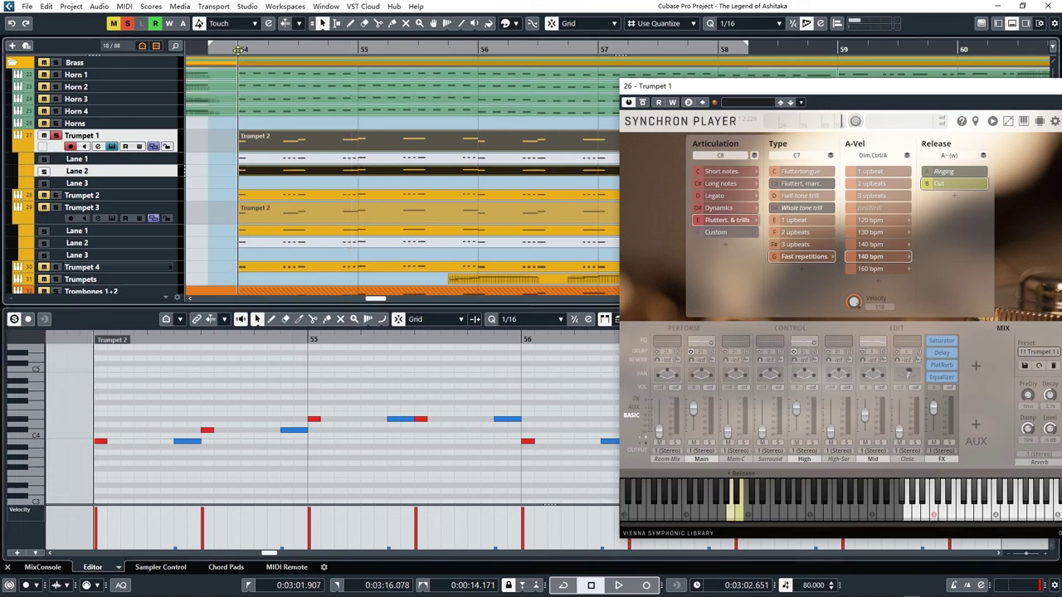
key("space")
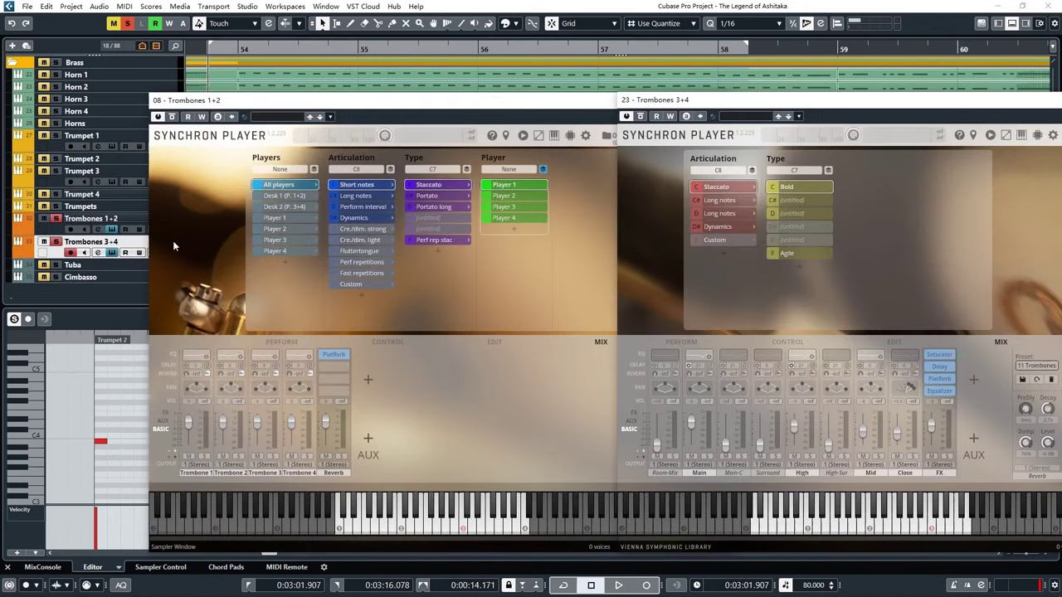
Step: Move the Trombones 1+2 player window off the arrangement and listen to both trombone tracks, adding Trumpets 1 to 4 to the solo
left_click_drag(166, 103, 633, 103)
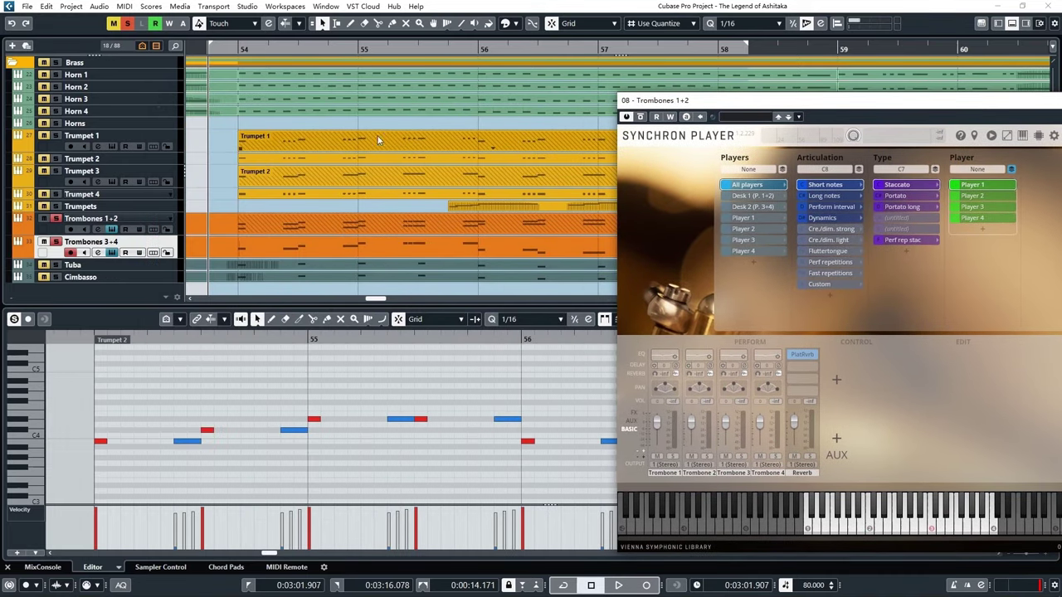
left_click(200, 177)
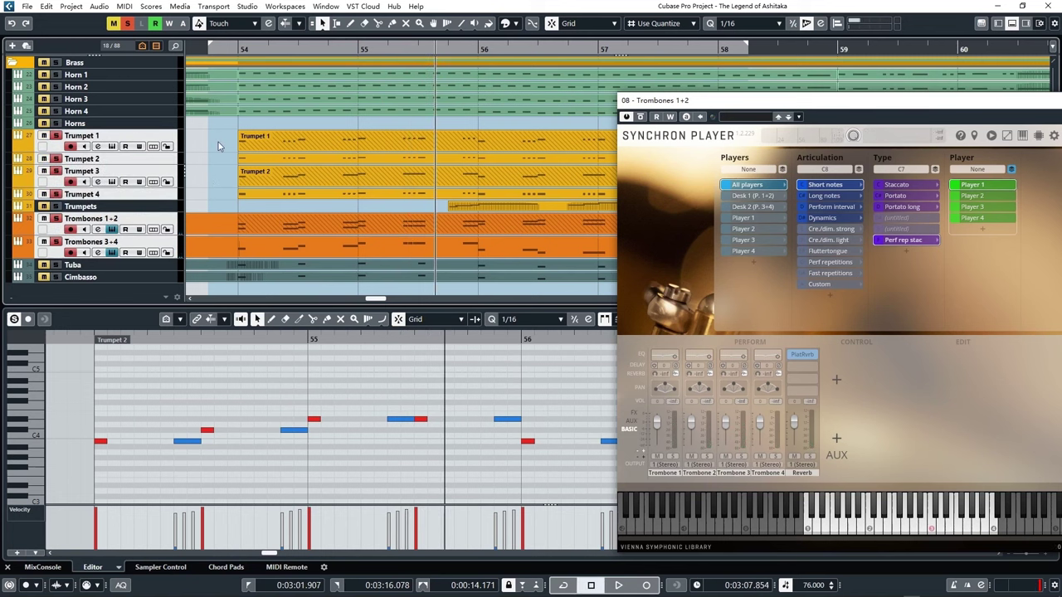
key("KP_1")
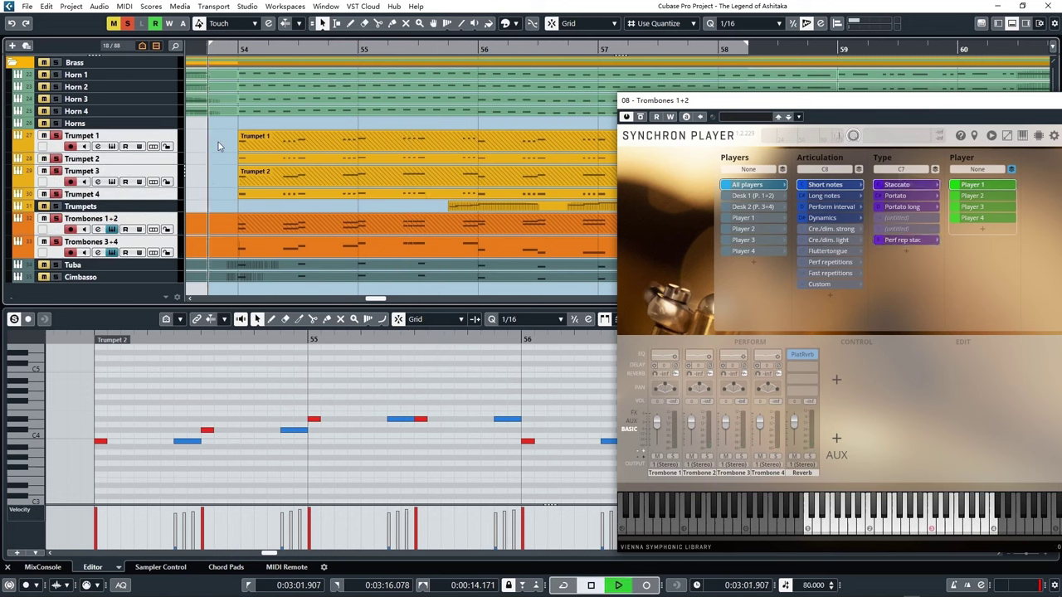